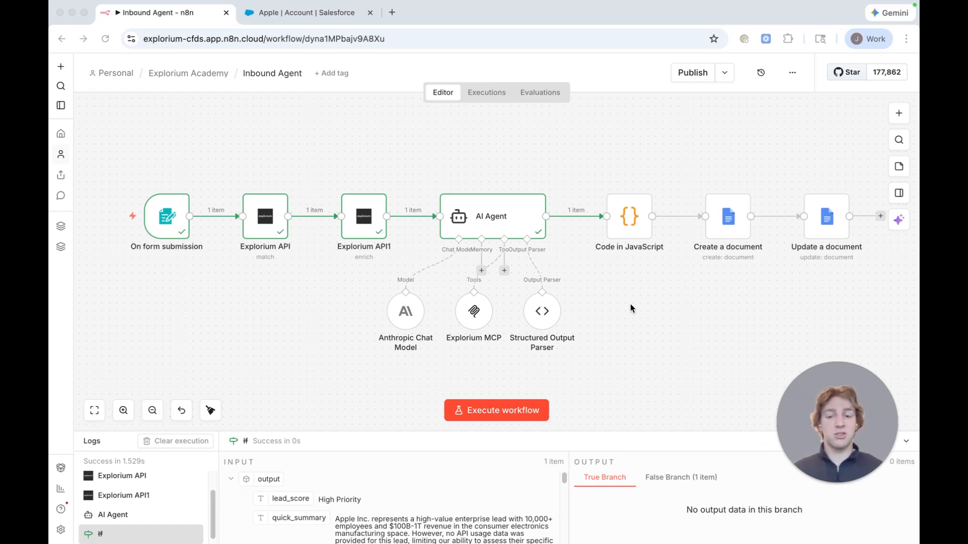
# - Check the AI Agent's output, then add an If node after the agent and place it below the Code in JavaScript node
pyautogui.doubleClick(519, 217)
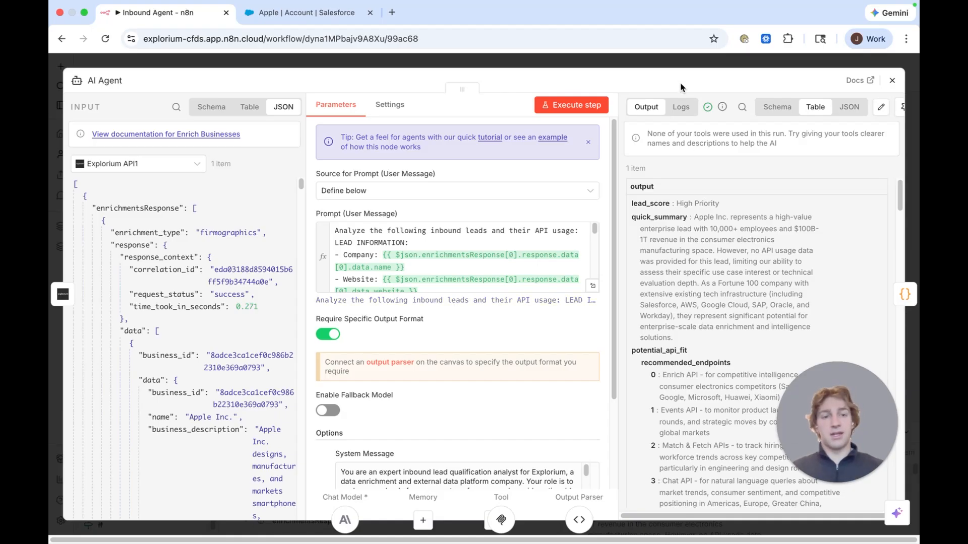
pyautogui.click(679, 64)
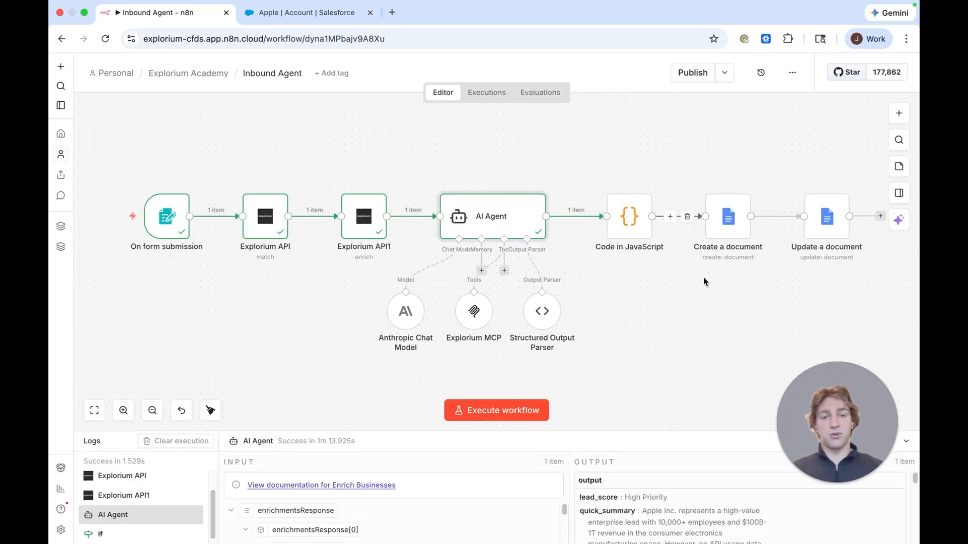
pyautogui.moveTo(525, 220)
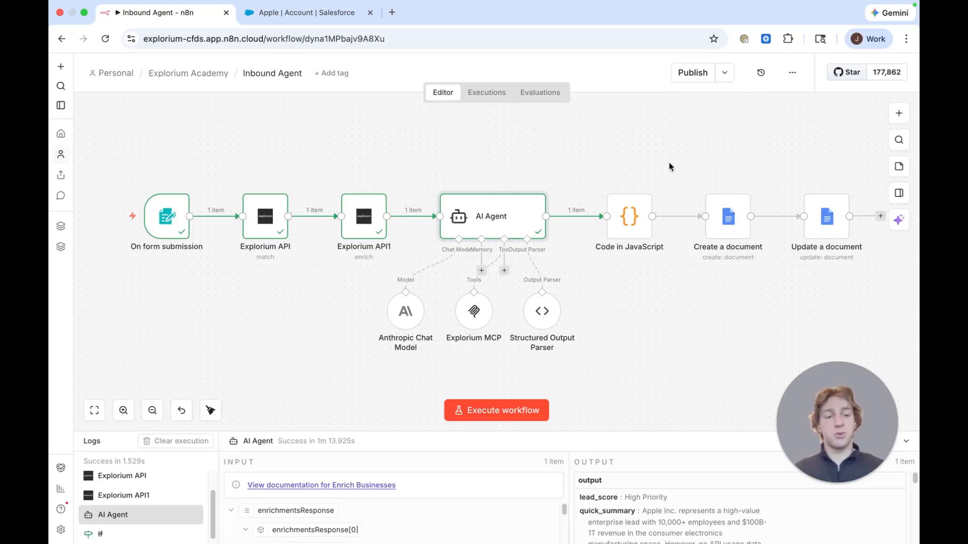
pyautogui.click(899, 113)
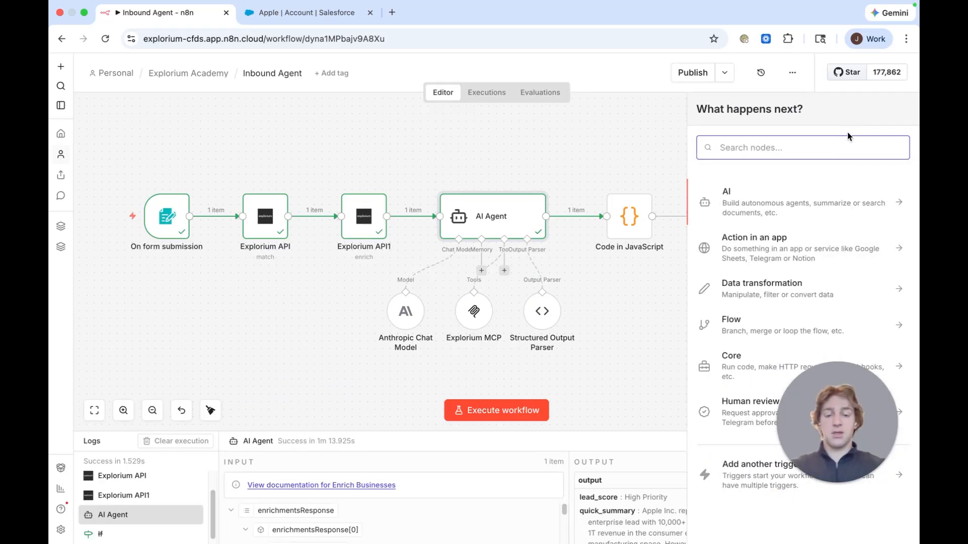
pyautogui.write('if')
pyautogui.click(786, 197)
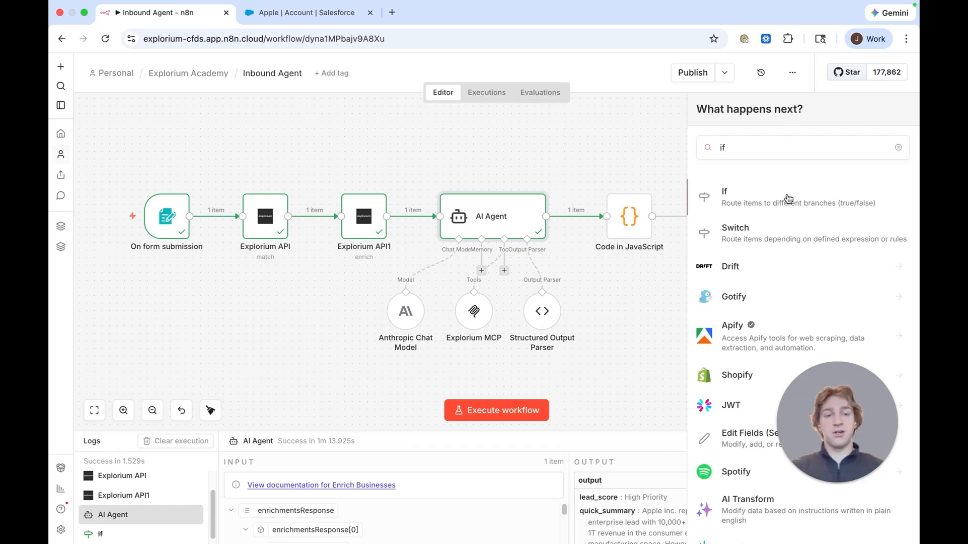
pyautogui.press('Escape')
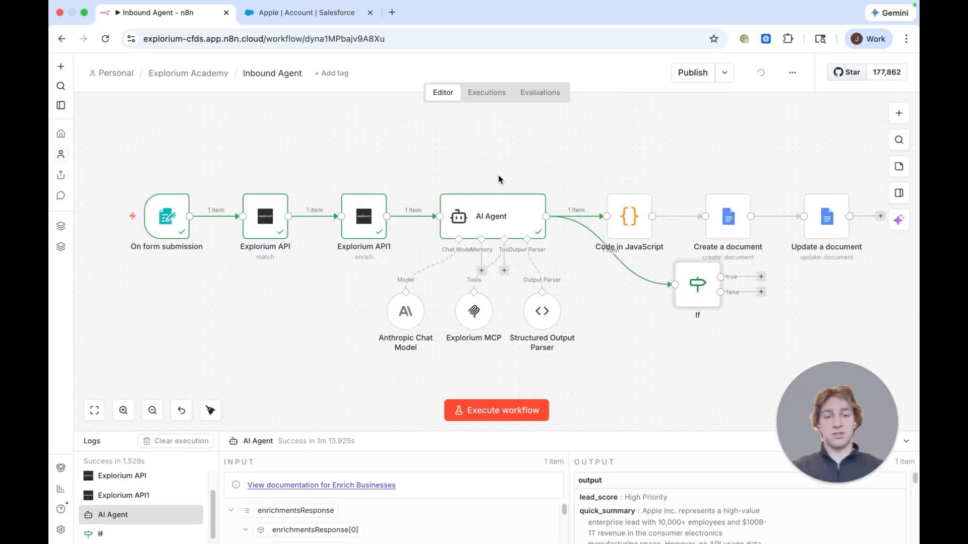
pyautogui.moveTo(707, 289); pyautogui.dragTo(655, 327)
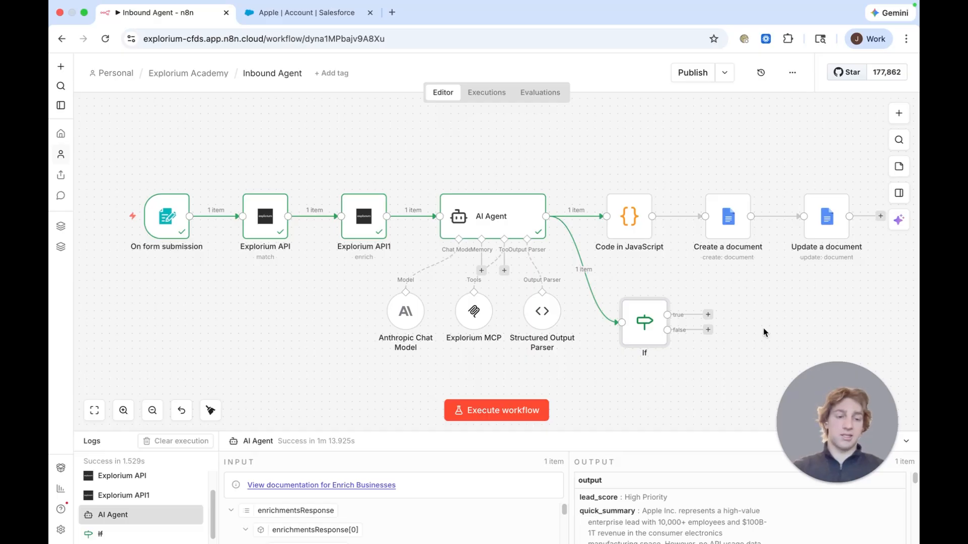
# - Set the If node's condition to the AI Agent's lead_score being equal to "High Priority"
pyautogui.doubleClick(634, 324)
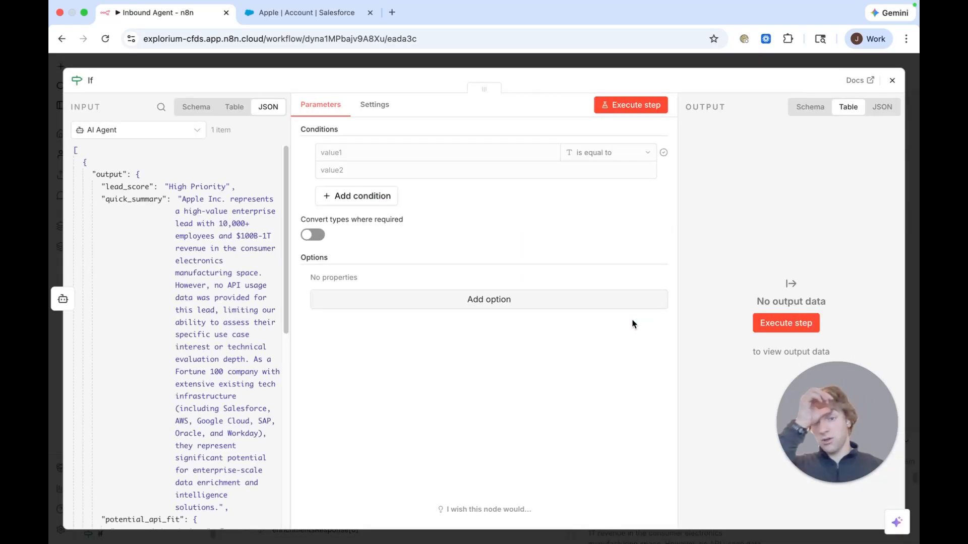
pyautogui.moveTo(132, 187); pyautogui.dragTo(342, 153)
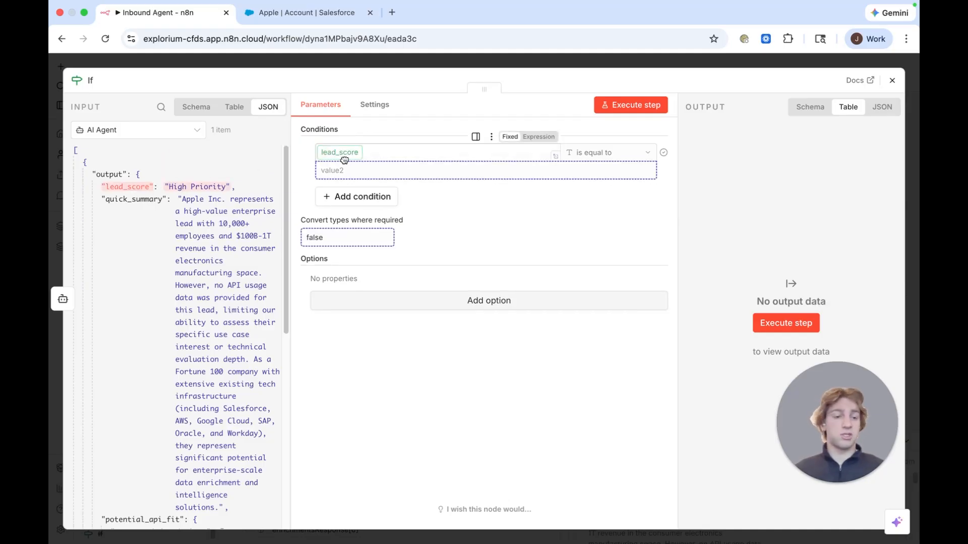
pyautogui.moveTo(372, 155); pyautogui.dragTo(373, 155)
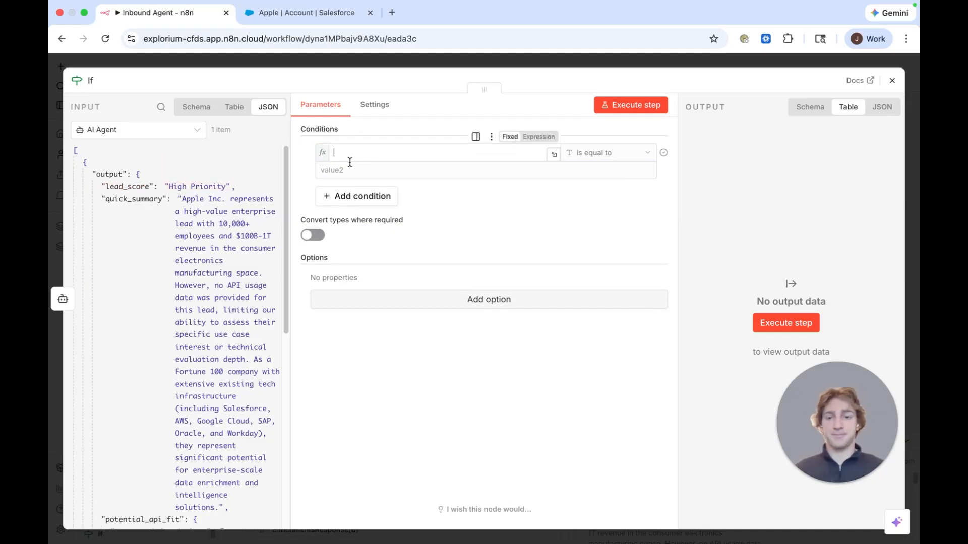
pyautogui.click(604, 168)
pyautogui.write('High Priority')
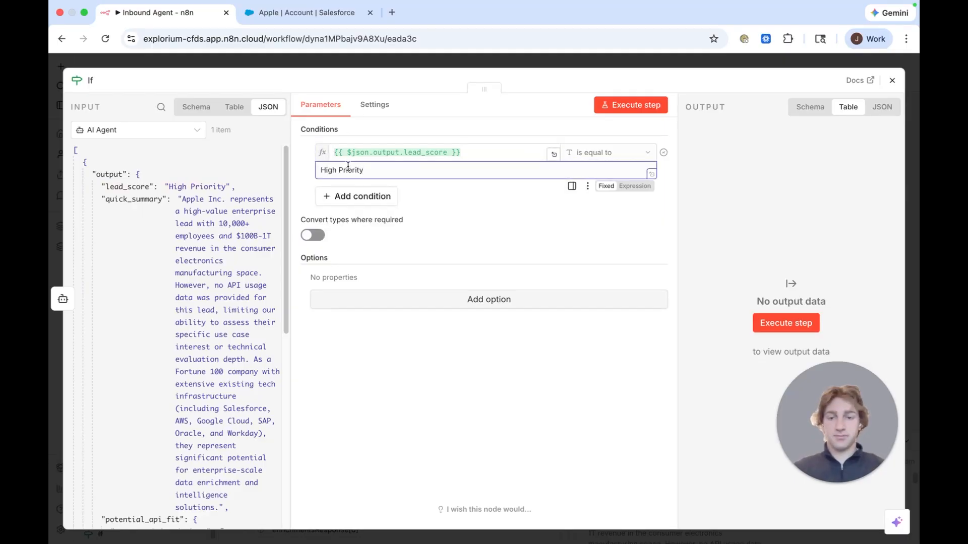
pyautogui.click(416, 204)
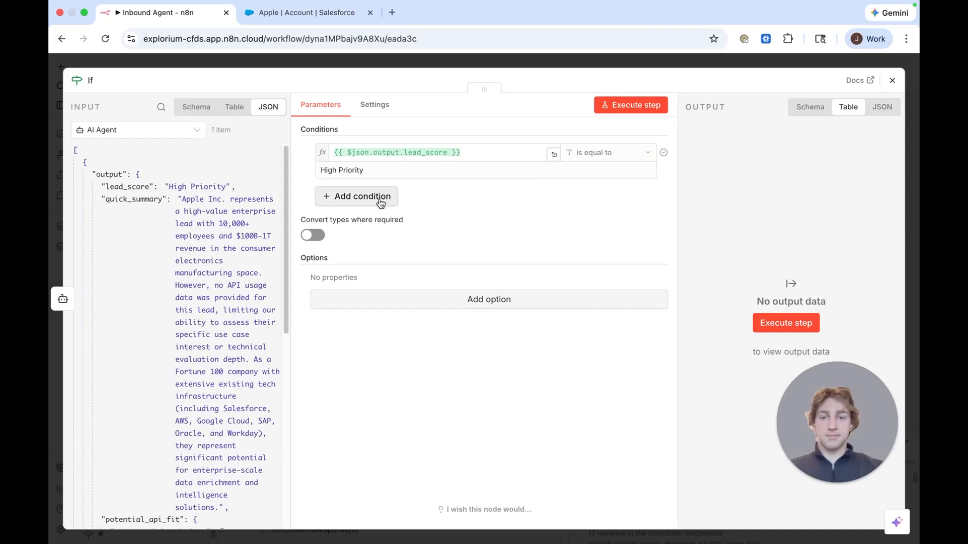
# - Enable type conversion where required in the If node, execute it and return to the canvas
pyautogui.click(306, 241)
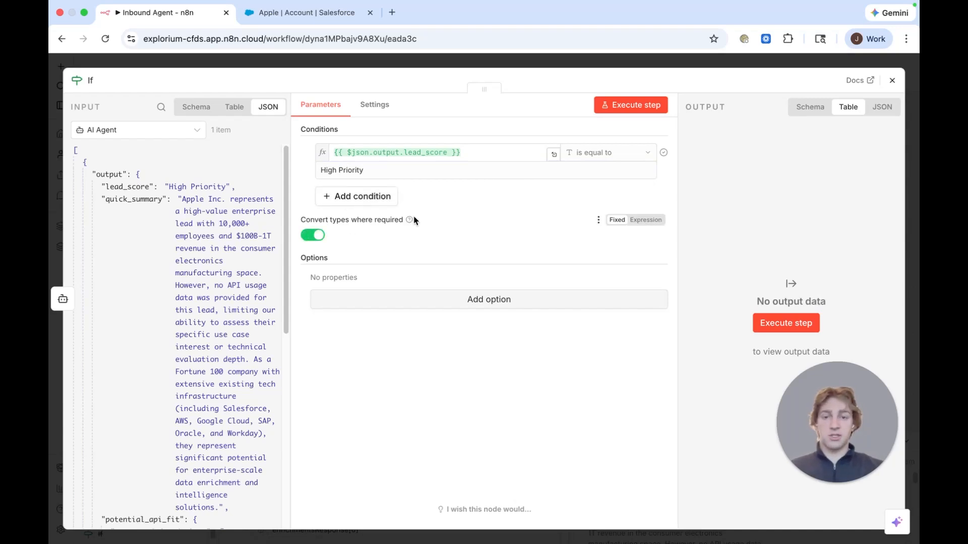
pyautogui.click(643, 112)
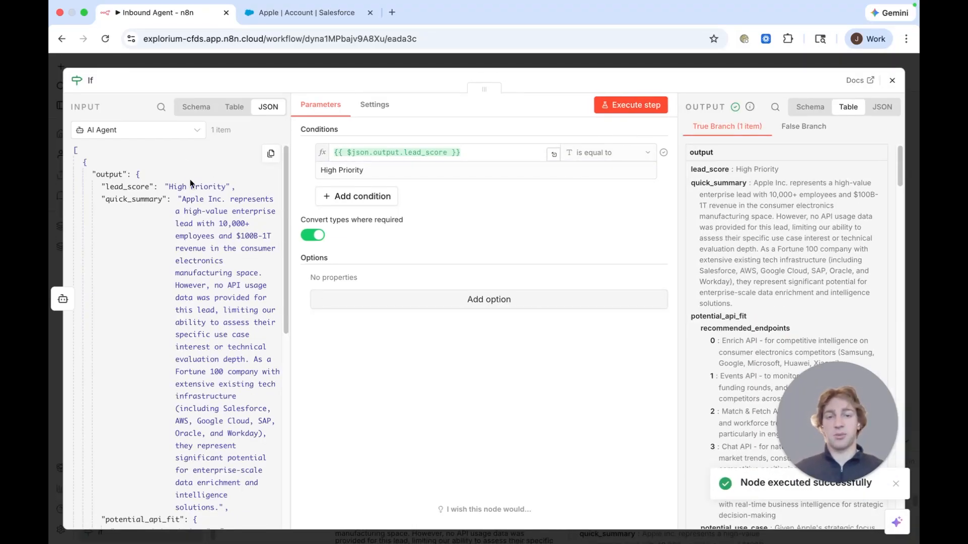
pyautogui.click(416, 59)
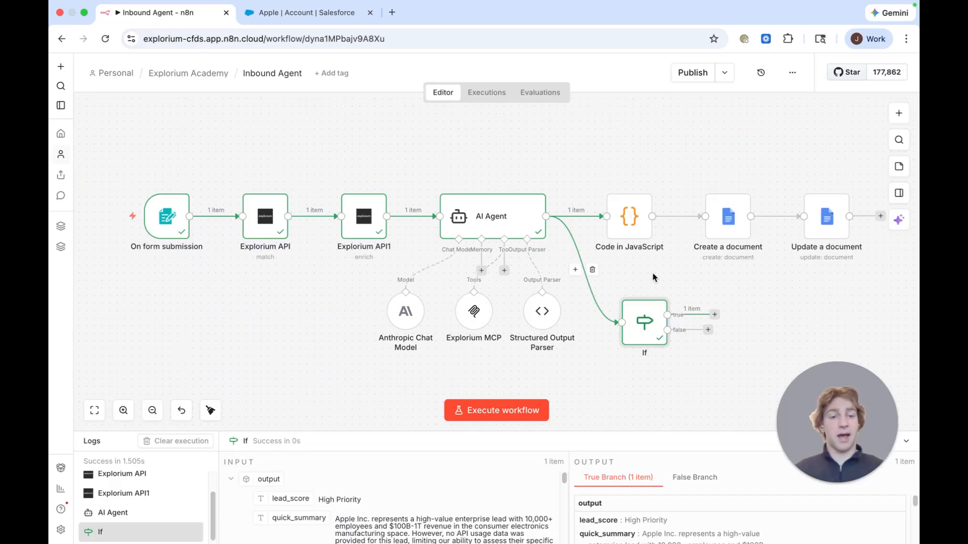
# - Add a Salesforce node with the Get many accounts action after the If node
pyautogui.hscroll(5, 744, 279)
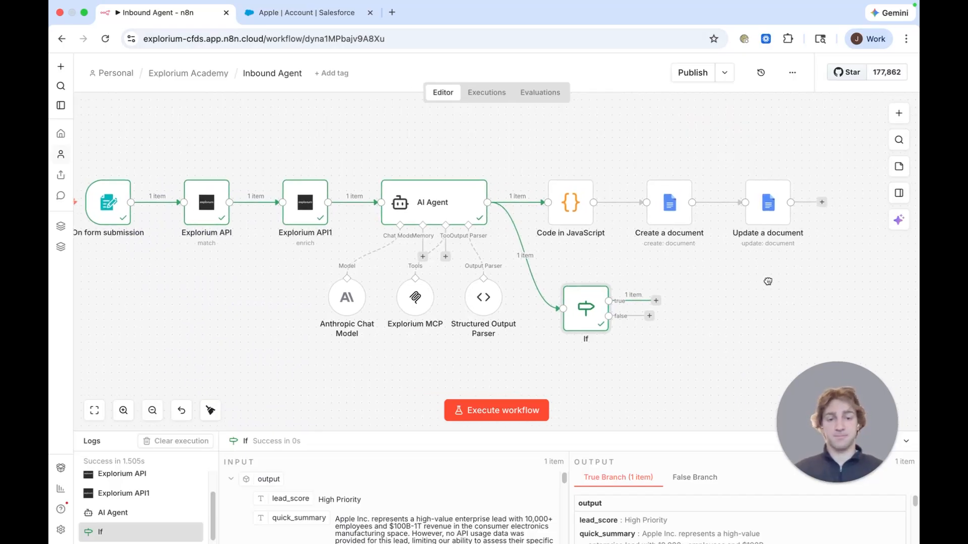
pyautogui.moveTo(744, 279); pyautogui.dragTo(656, 273)
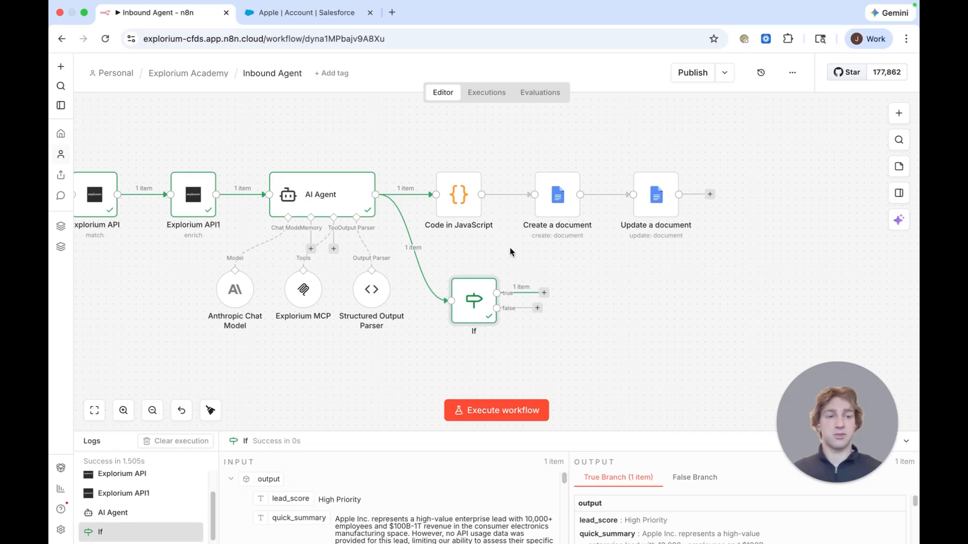
pyautogui.click(898, 113)
pyautogui.write('sales')
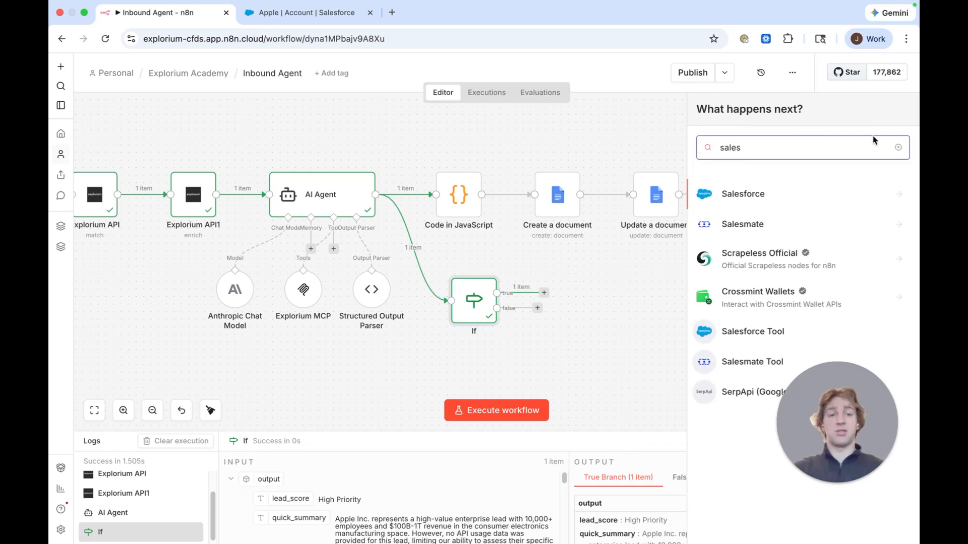
pyautogui.click(772, 198)
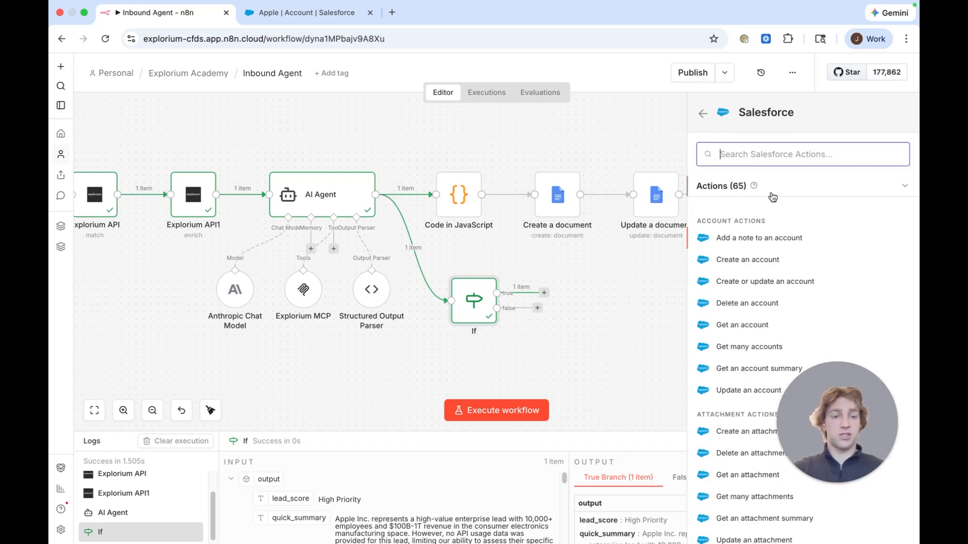
pyautogui.scroll(-15, 759, 303)
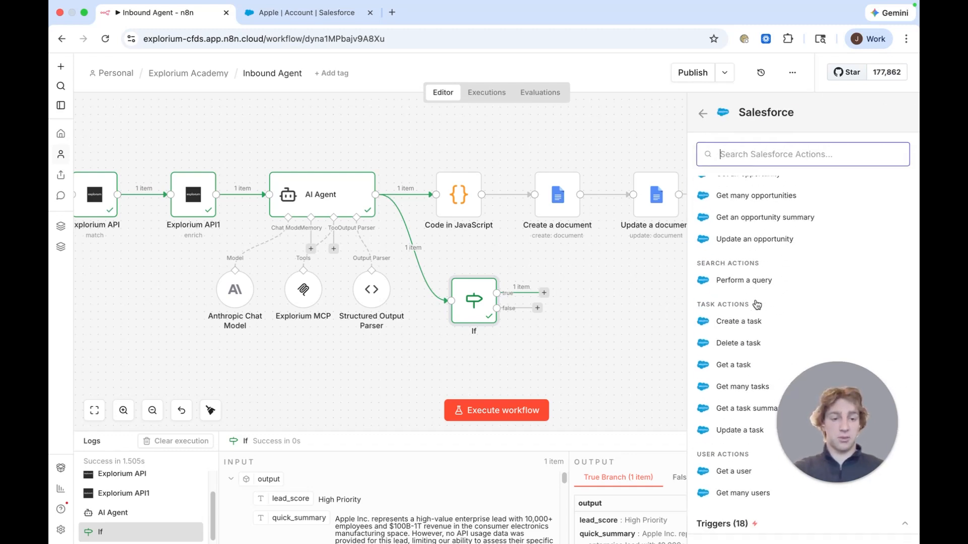
pyautogui.scroll(15, 756, 304)
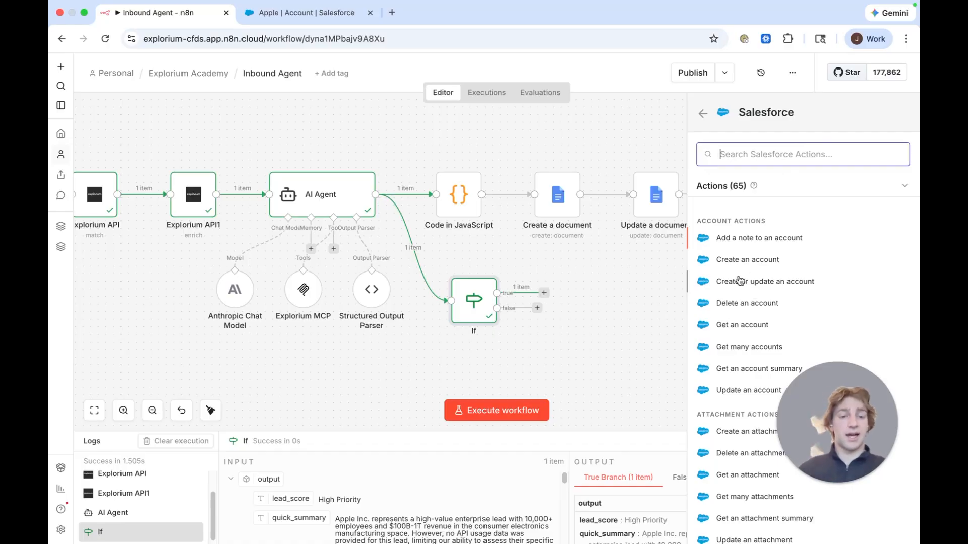
pyautogui.click(731, 347)
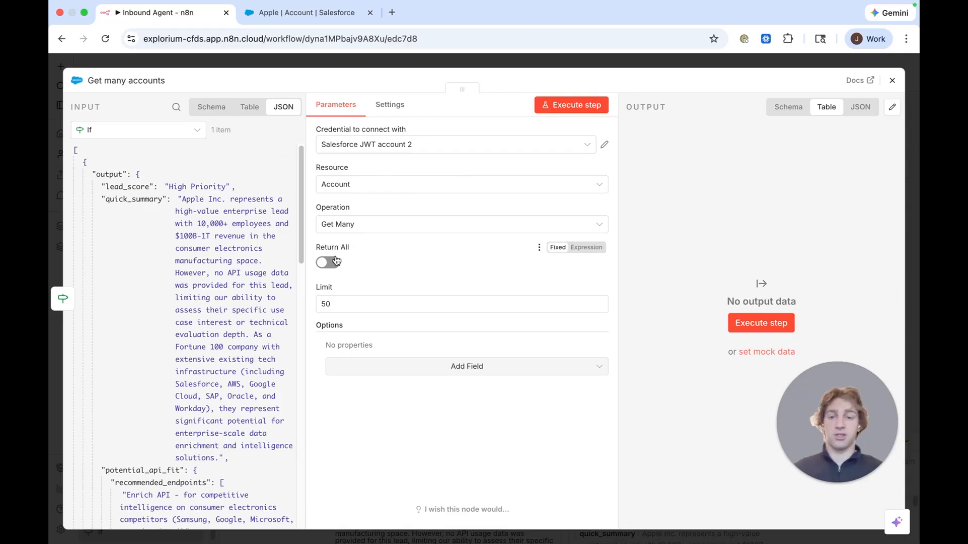
# - Set the account result limit to 1 and add the Fields option to the Salesforce node
pyautogui.click(340, 305)
pyautogui.press('super+a')
pyautogui.write('1')
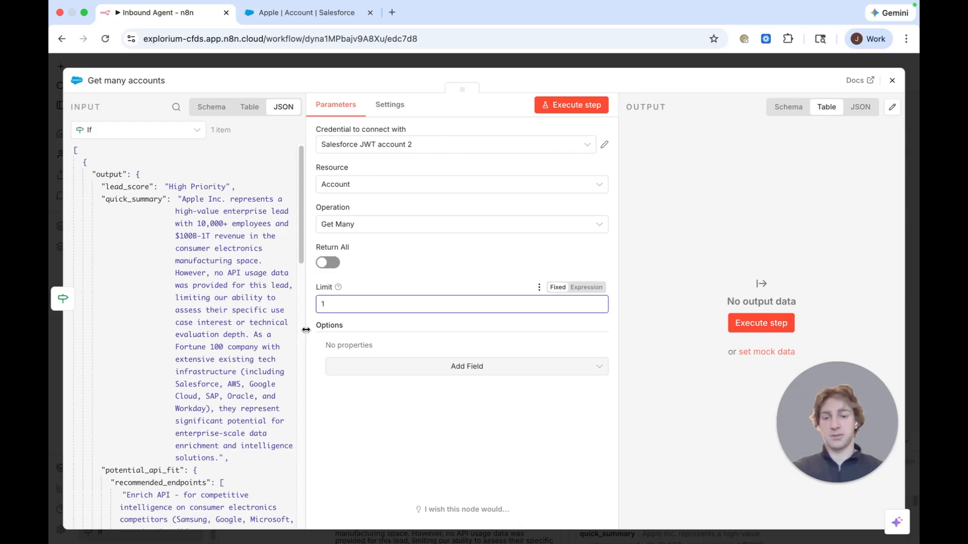
pyautogui.click(365, 369)
pyautogui.click(357, 399)
# - Add a condition to the account lookup that filters on the Account Name field
pyautogui.click(378, 395)
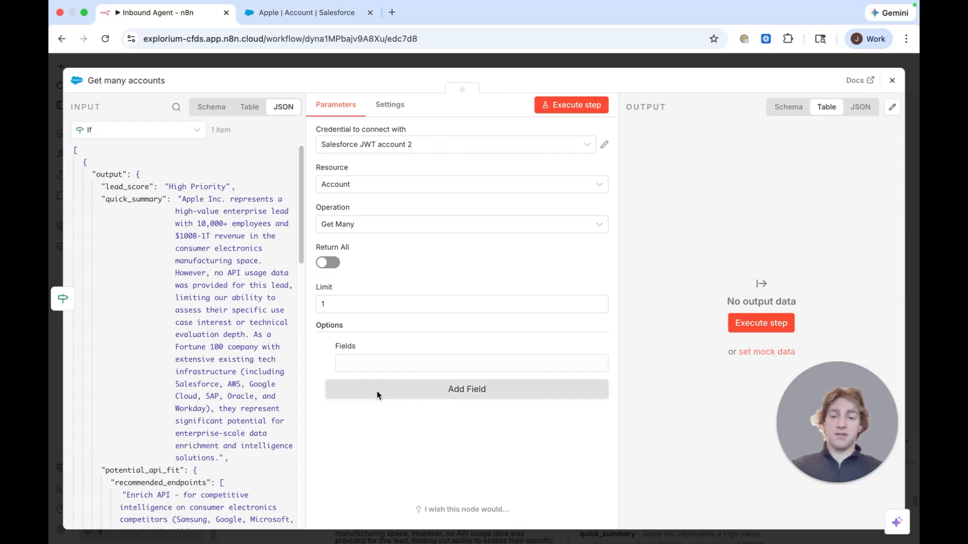
pyautogui.click(383, 415)
pyautogui.click(442, 426)
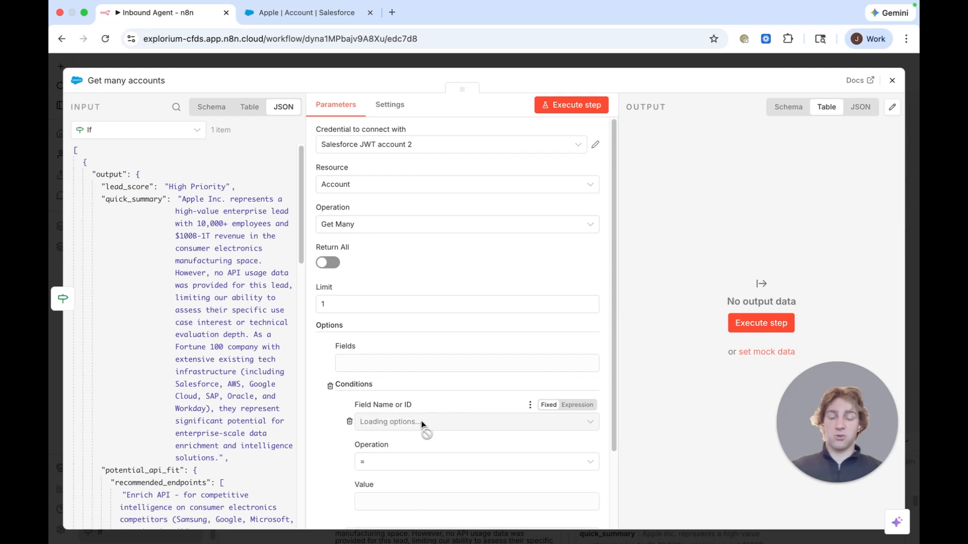
pyautogui.scroll(-3, 407, 386)
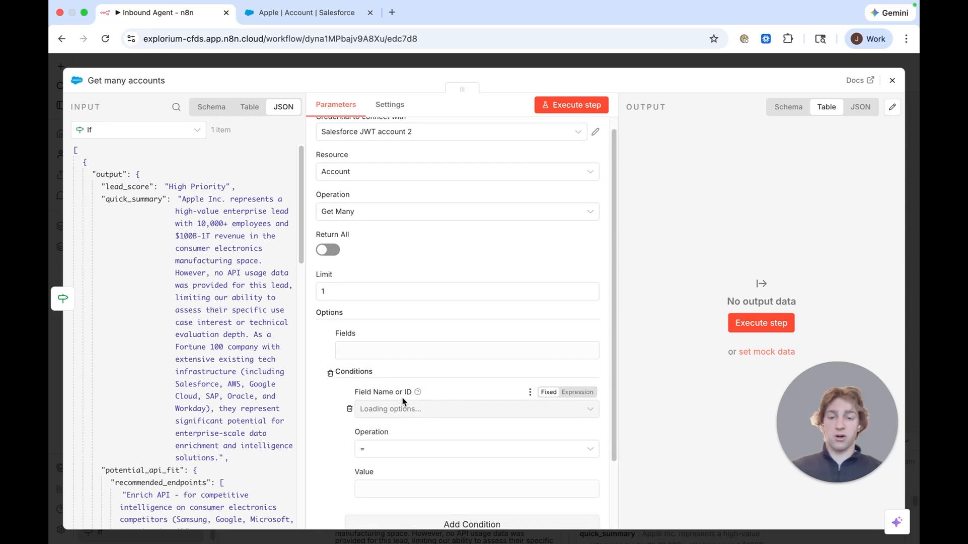
pyautogui.click(419, 368)
pyautogui.scroll(-5, 431, 317)
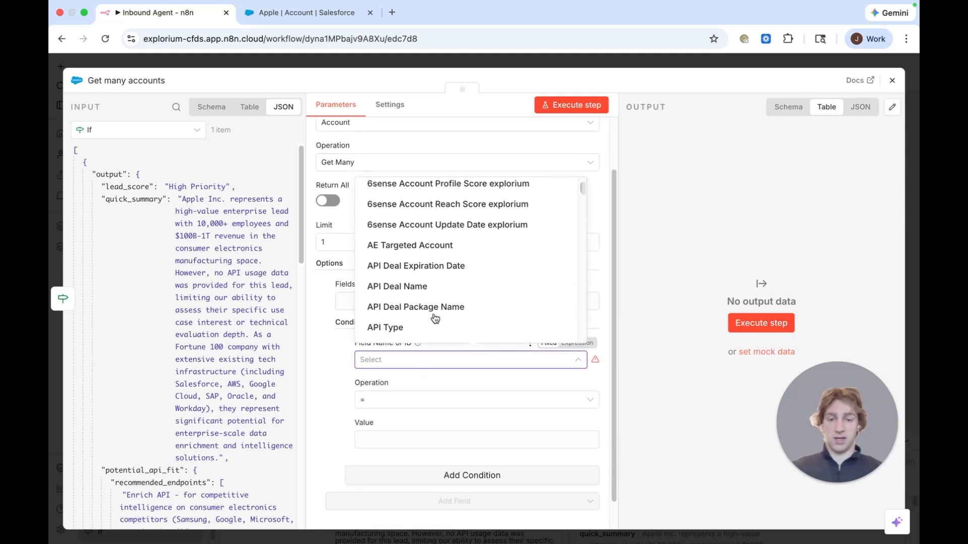
pyautogui.scroll(-4, 432, 300)
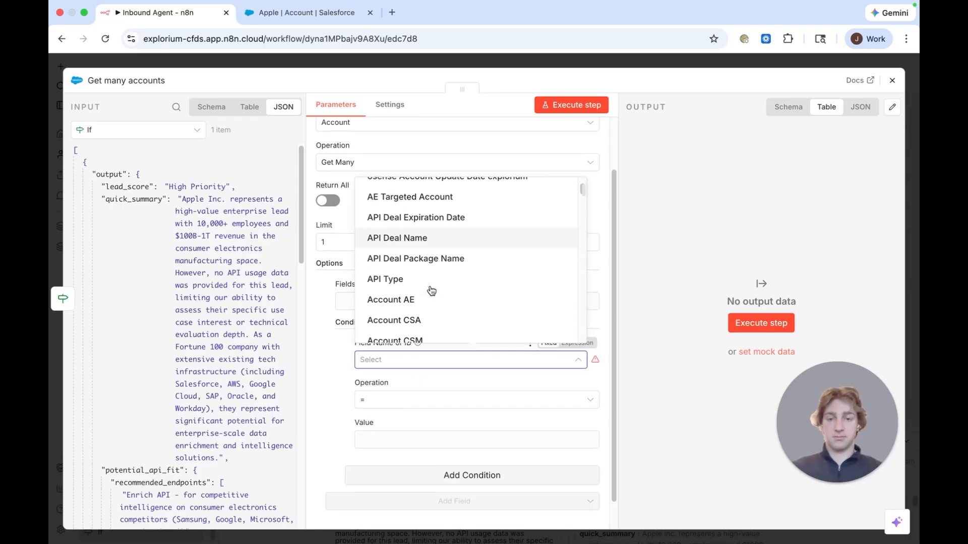
pyautogui.scroll(-2, 431, 301)
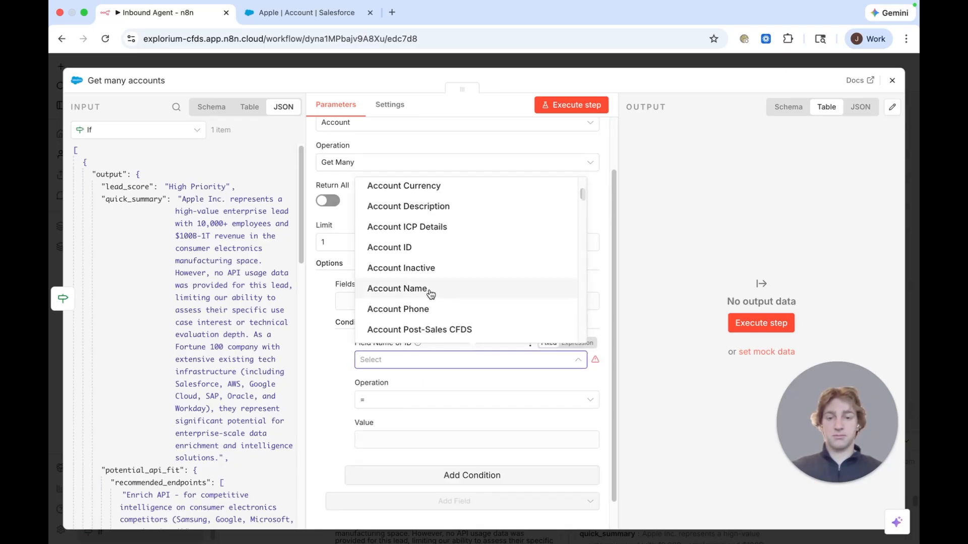
pyautogui.click(432, 288)
# - Map the condition's value to the matched business's input name from the first Explorium API node, and execute the account lookup
pyautogui.click(392, 443)
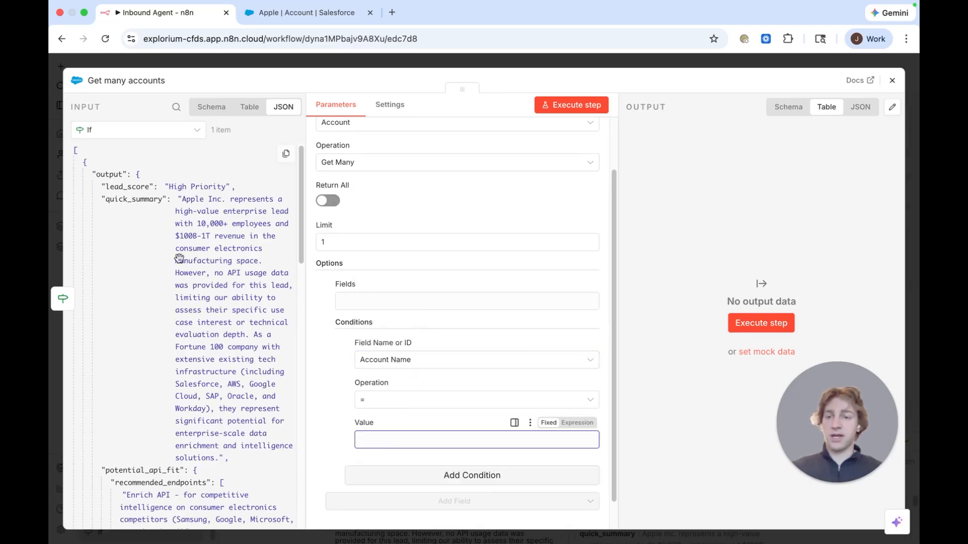
pyautogui.click(172, 136)
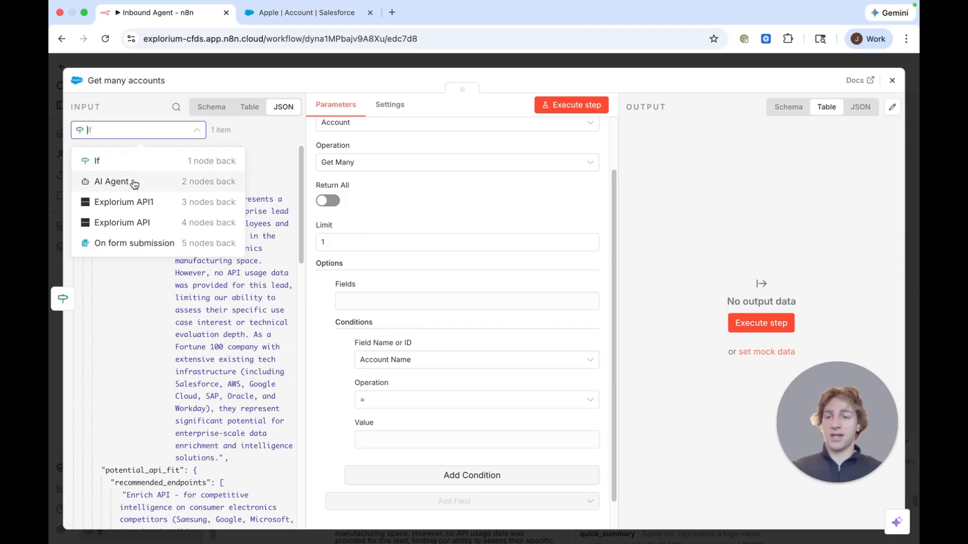
pyautogui.click(136, 226)
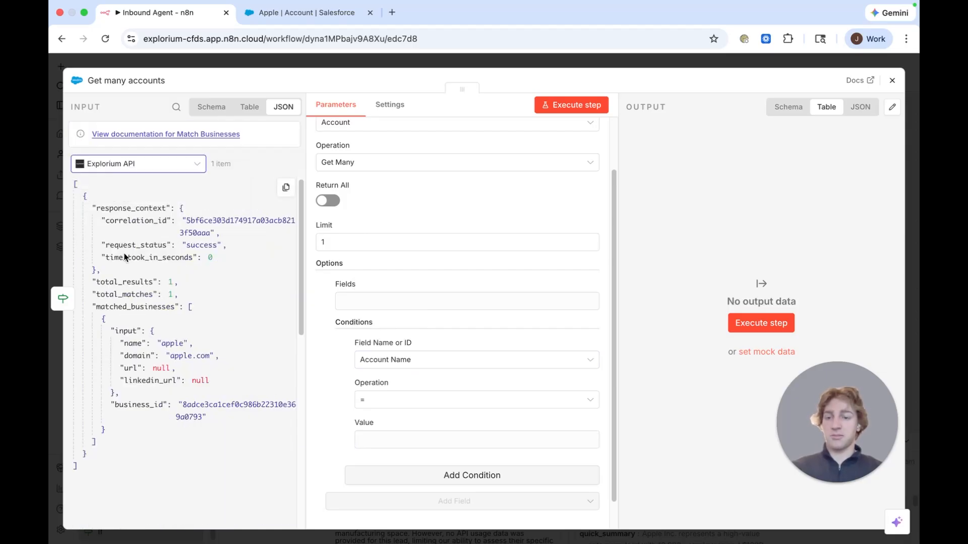
pyautogui.moveTo(133, 344); pyautogui.dragTo(407, 436)
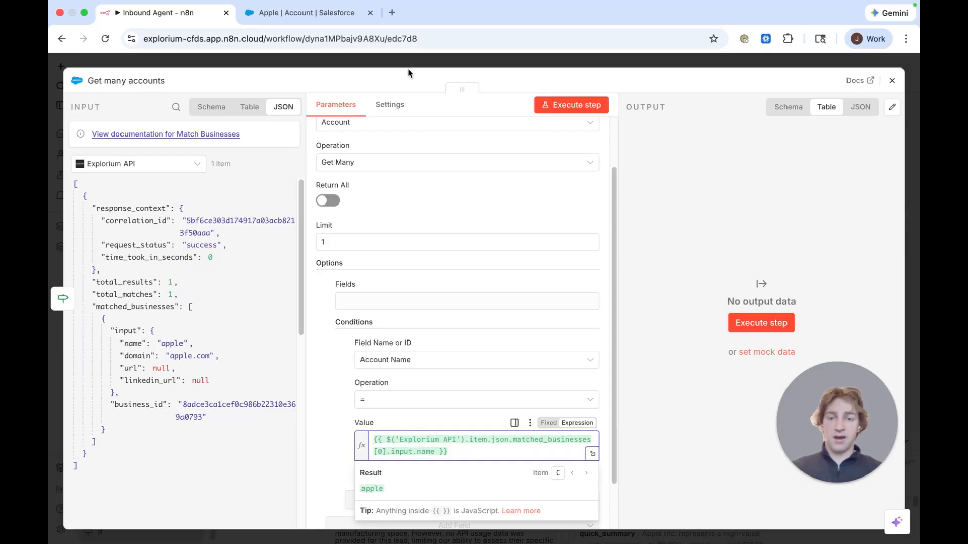
pyautogui.click(564, 105)
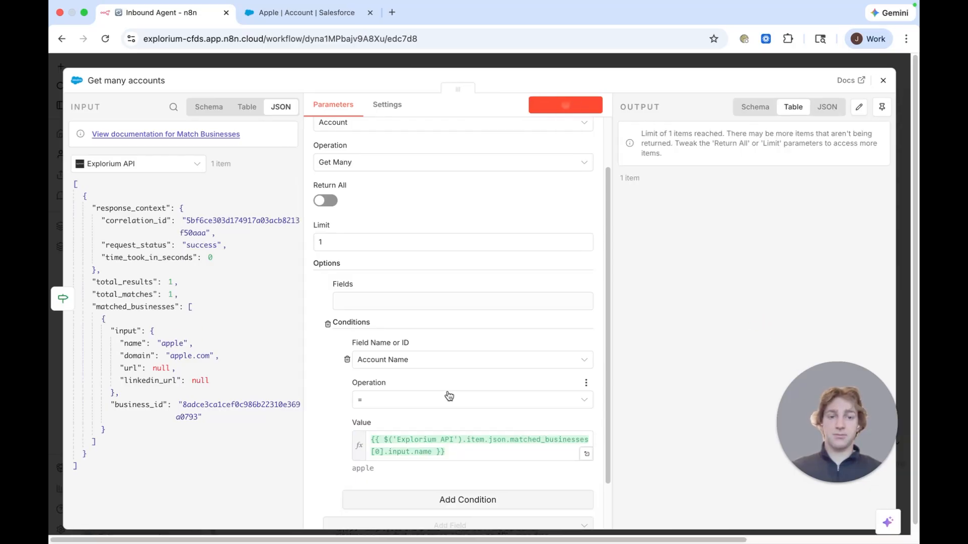
pyautogui.hscroll(5, 735, 244)
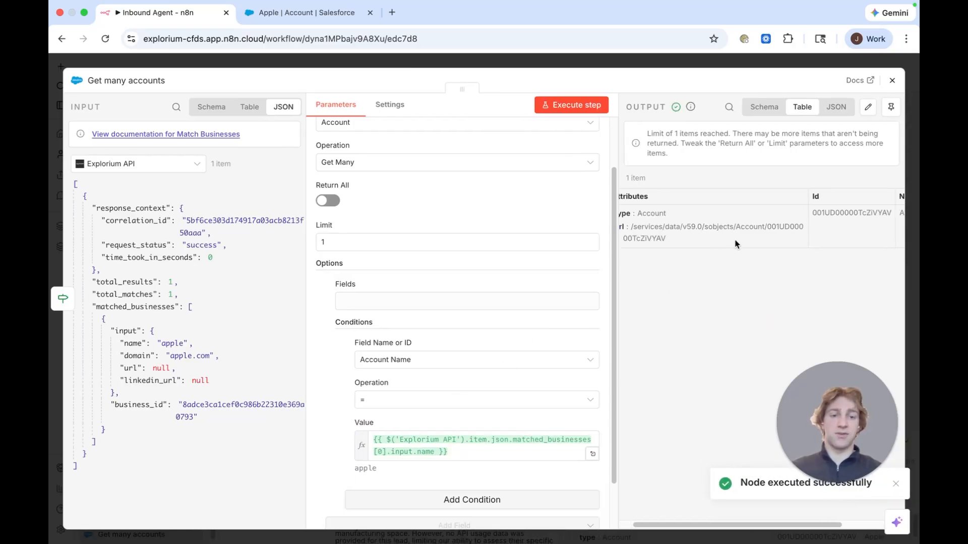
# - Review the account record returned by the Salesforce lookup and close the Get many accounts node
pyautogui.hscroll(-5, 735, 244)
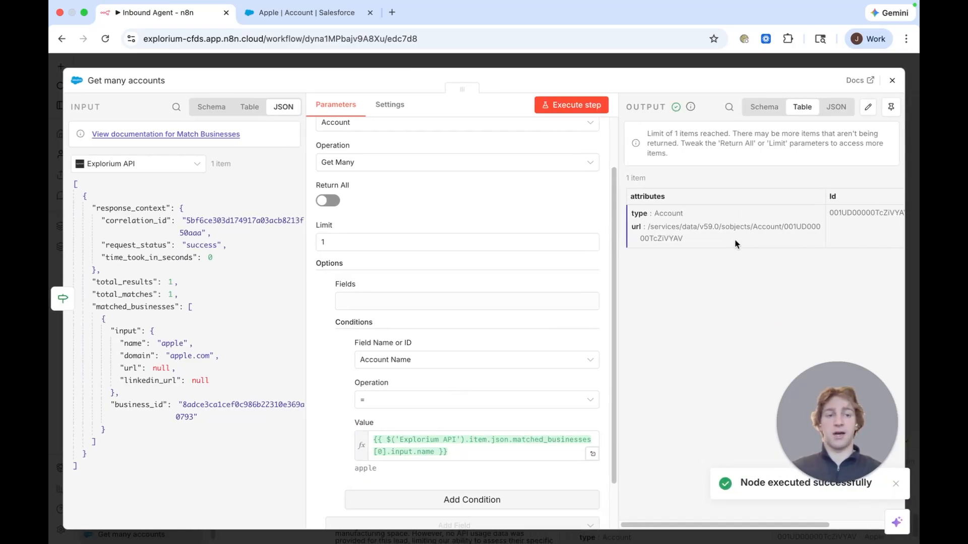
pyautogui.hscroll(5, 735, 244)
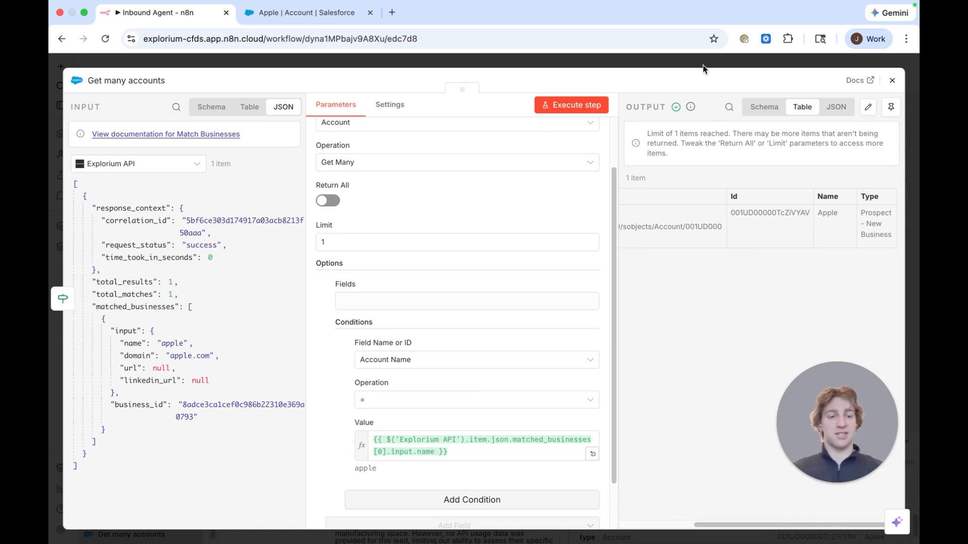
pyautogui.click(703, 65)
# - Add an Explorium API node with the Fetch action after the Get many accounts node
pyautogui.moveTo(563, 283); pyautogui.dragTo(578, 291)
pyautogui.moveTo(725, 296); pyautogui.dragTo(617, 297)
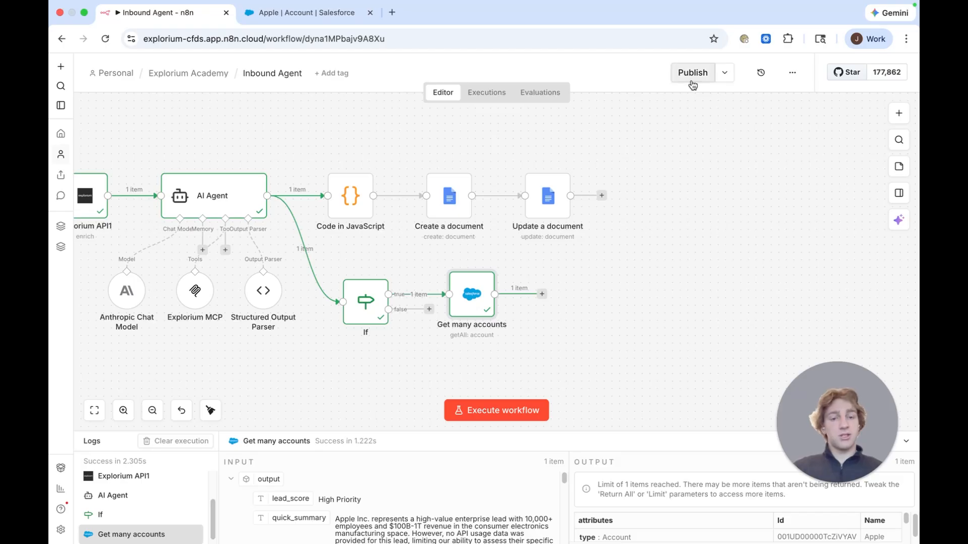
pyautogui.click(892, 119)
pyautogui.write('explo')
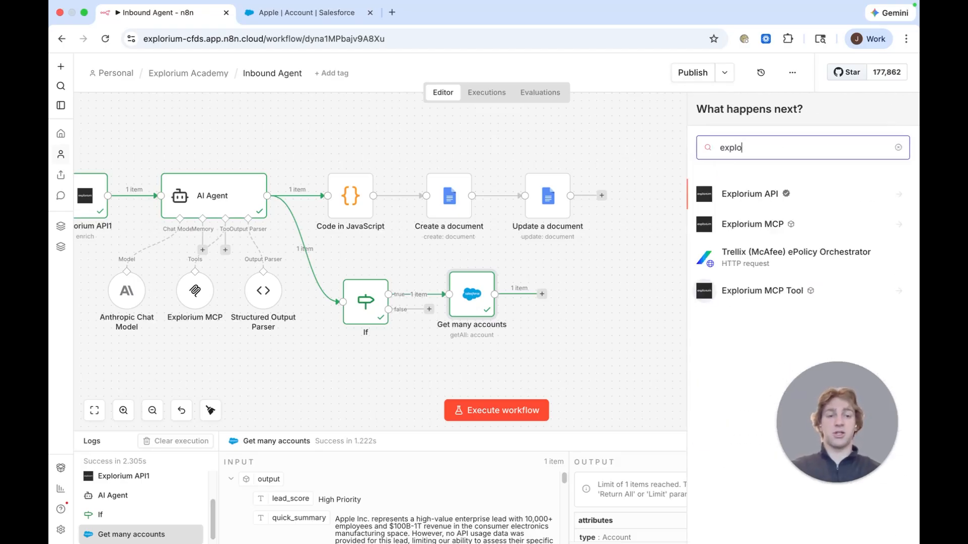
pyautogui.click(774, 193)
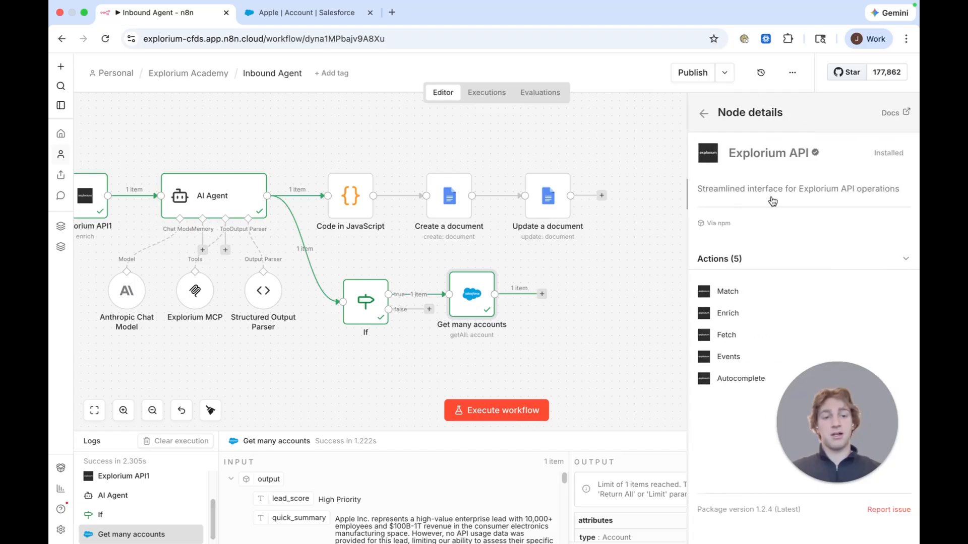
pyautogui.click(724, 341)
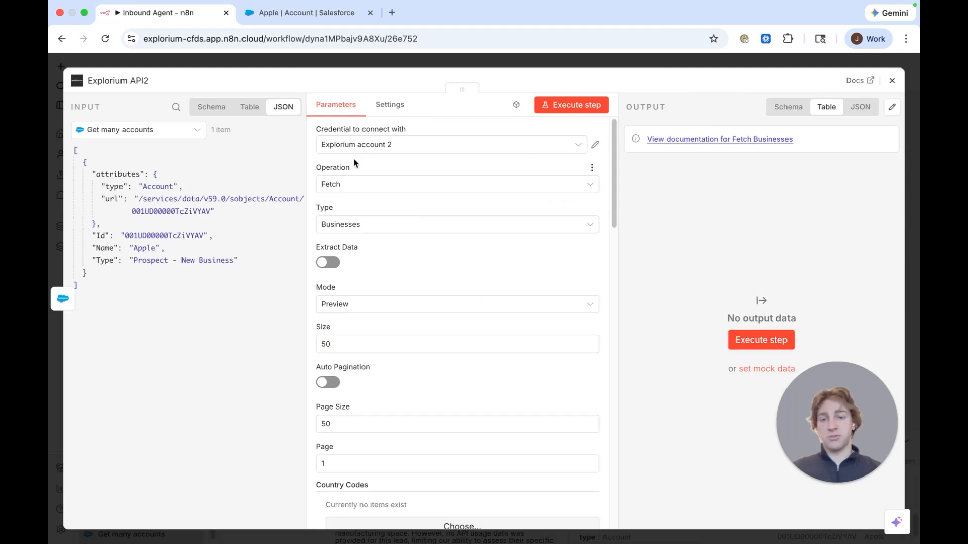
# - Set the fetch type to Prospects, enable Extract Data, and set the mode to Full
pyautogui.click(375, 228)
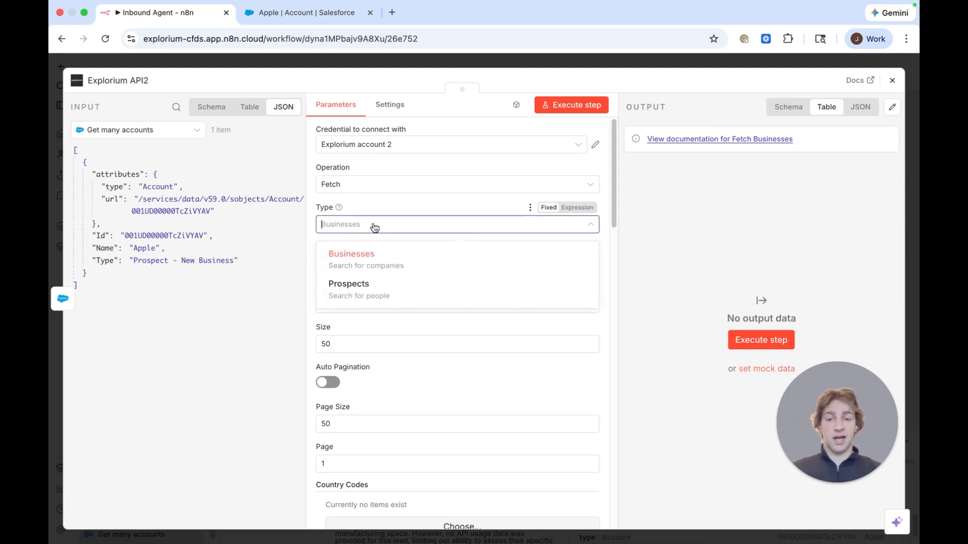
pyautogui.click(369, 296)
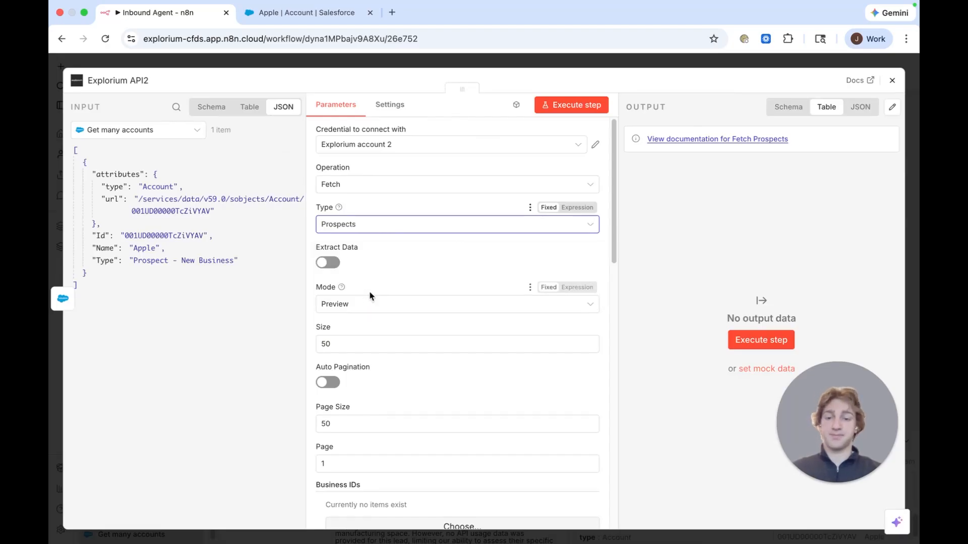
pyautogui.click(334, 264)
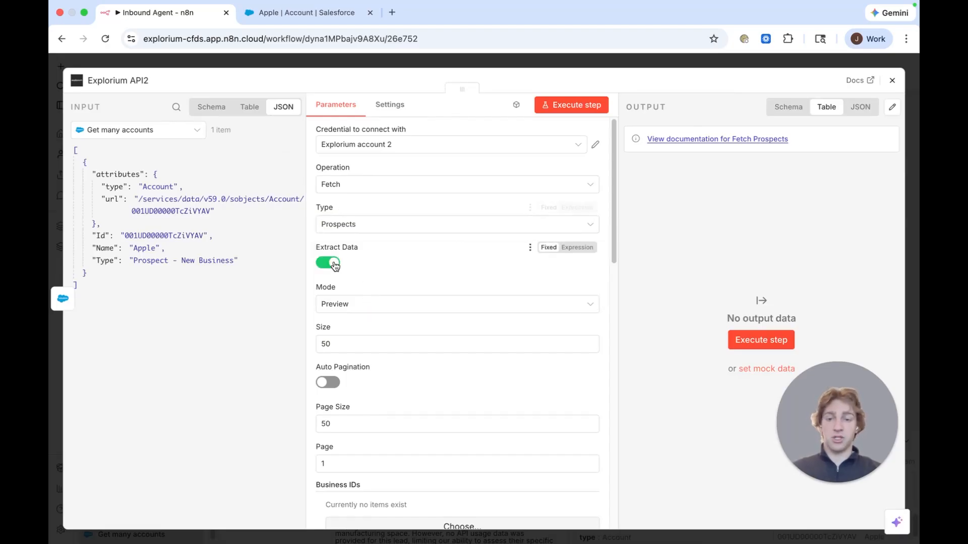
pyautogui.click(345, 306)
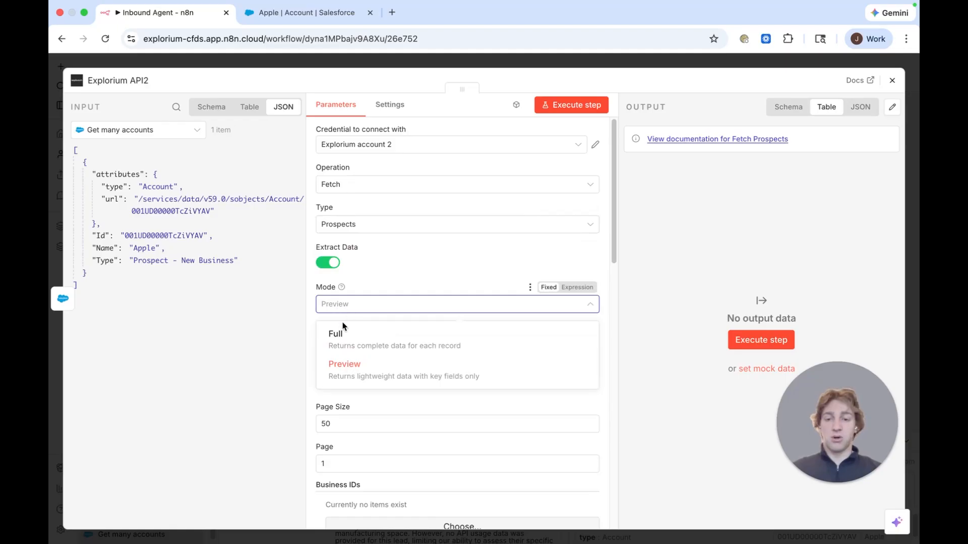
pyautogui.click(345, 331)
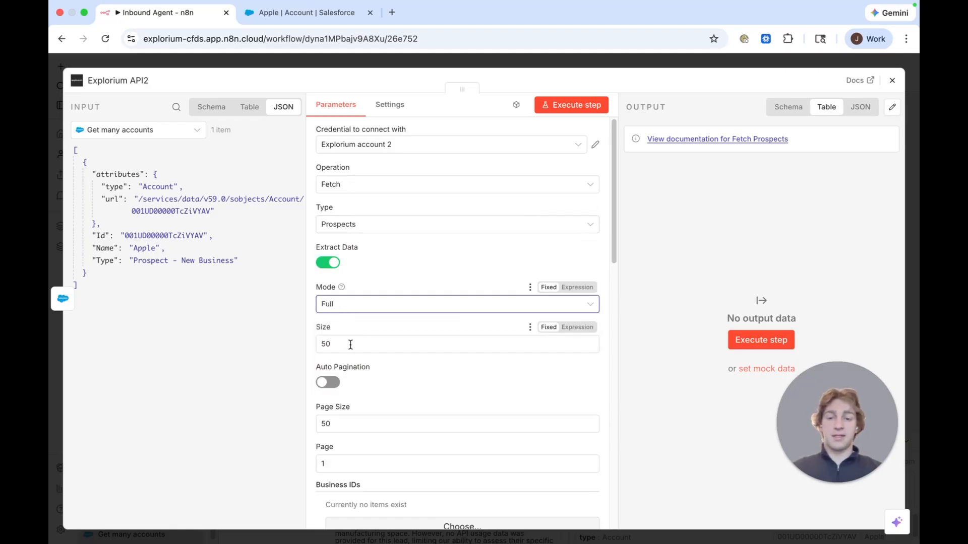
# - Set the prospect fetch size to 5 and enable Auto Pagination
pyautogui.click(350, 345)
pyautogui.moveTo(332, 344); pyautogui.dragTo(319, 344)
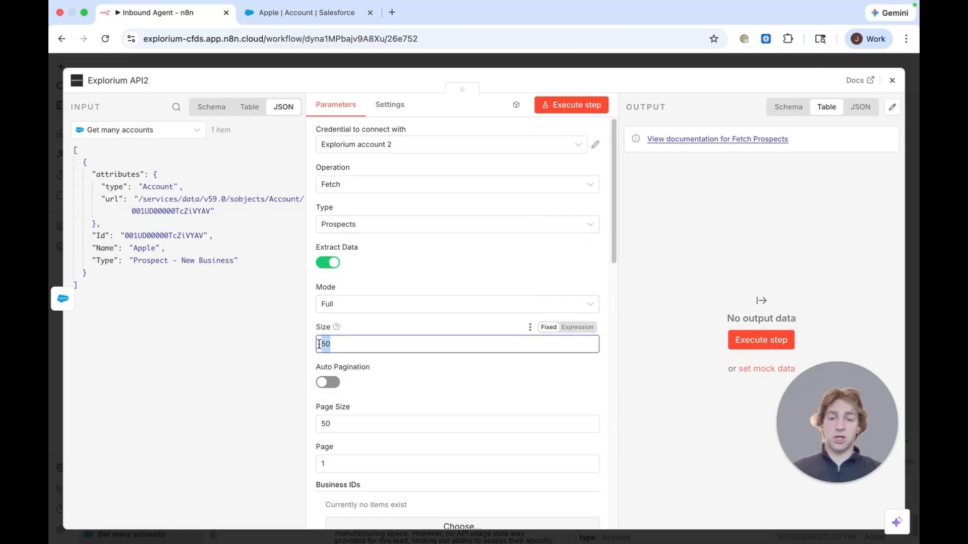
pyautogui.write('5')
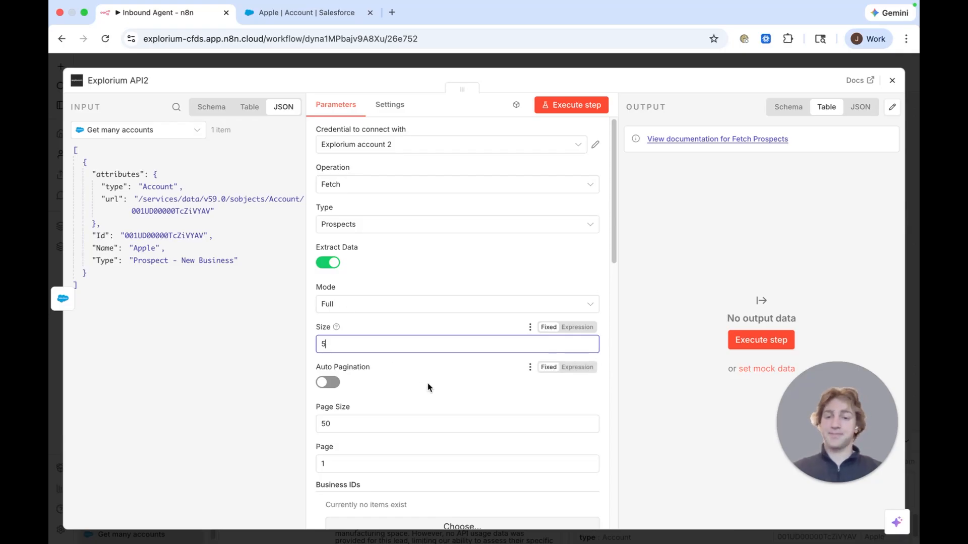
pyautogui.click(440, 368)
pyautogui.scroll(-1, 439, 369)
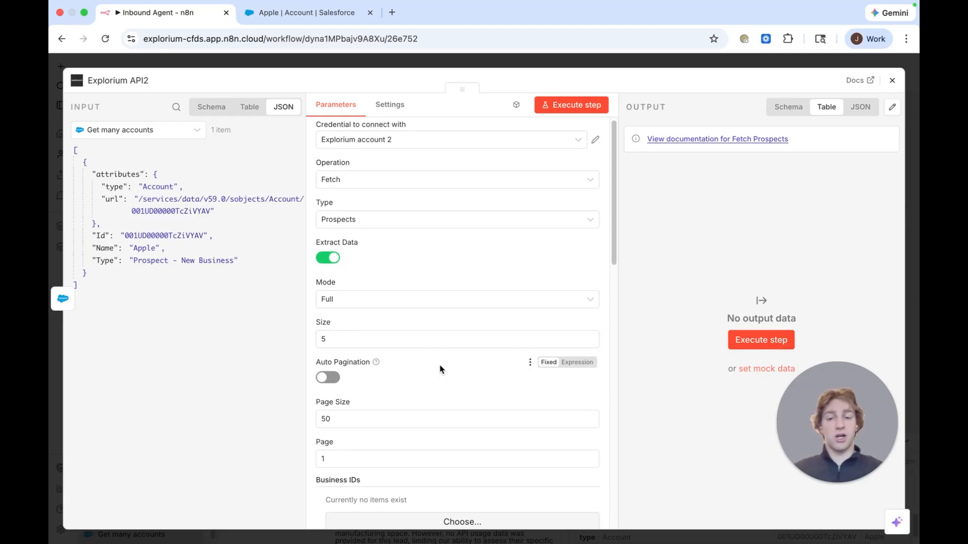
pyautogui.click(325, 378)
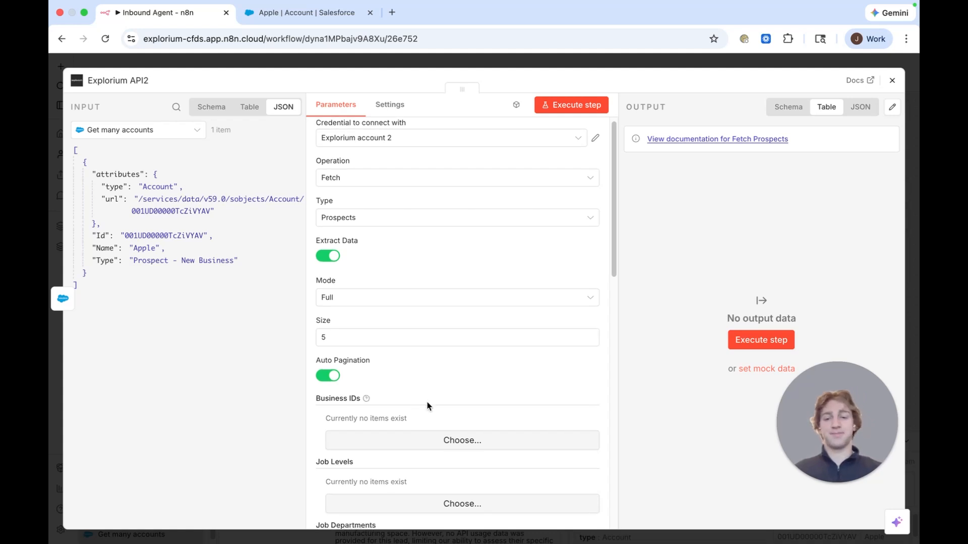
# - Add a Business ID filter mapped to the matched business's business_id from the first Explorium API node
pyautogui.scroll(-4, 421, 352)
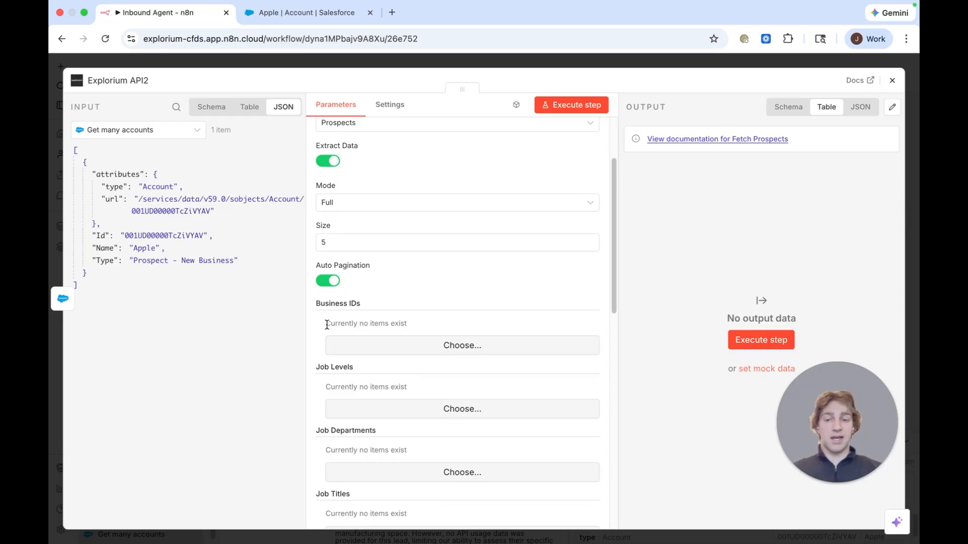
pyautogui.click(433, 345)
pyautogui.click(170, 129)
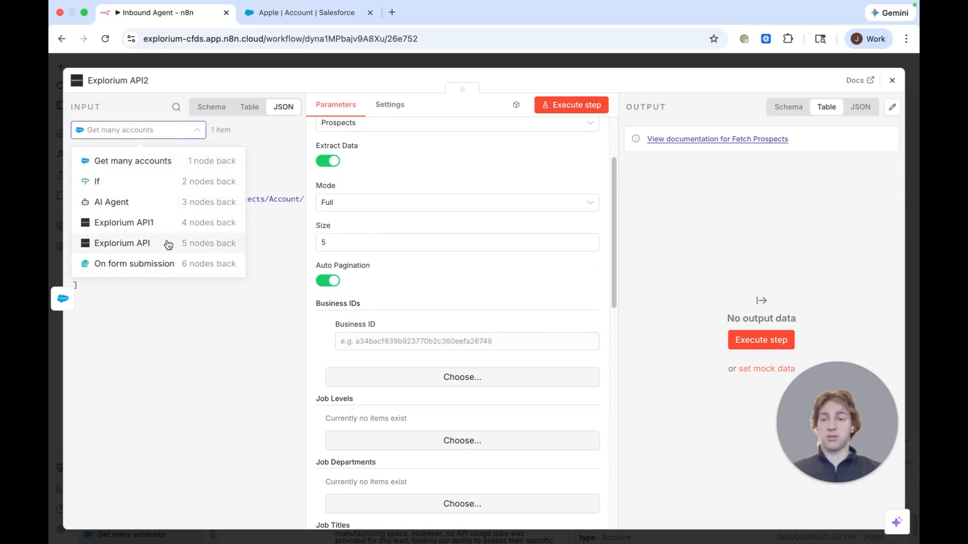
pyautogui.click(145, 246)
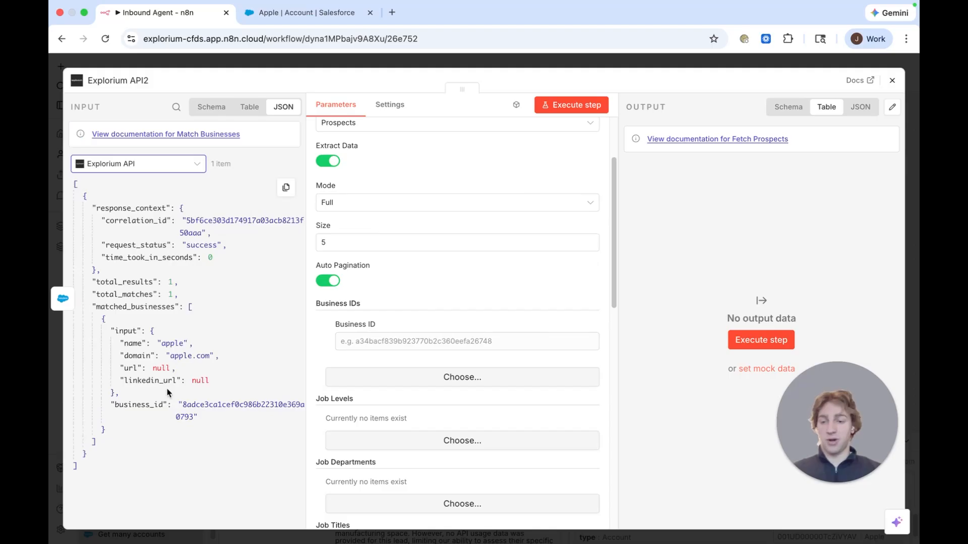
pyautogui.moveTo(163, 402); pyautogui.dragTo(381, 348)
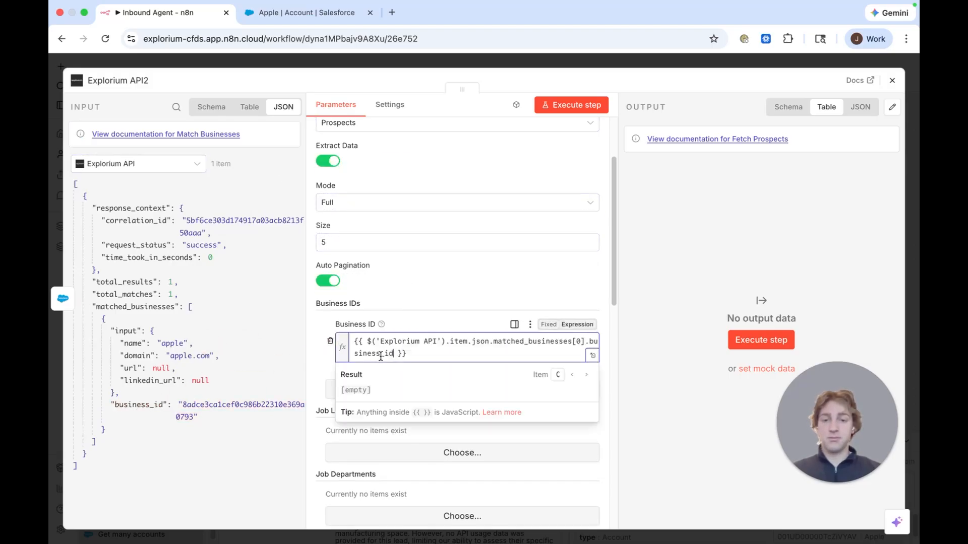
pyautogui.click(449, 316)
# - Add two job level filters to the prospect fetch, set to Director and Senior
pyautogui.scroll(-3, 419, 314)
pyautogui.scroll(-4, 418, 315)
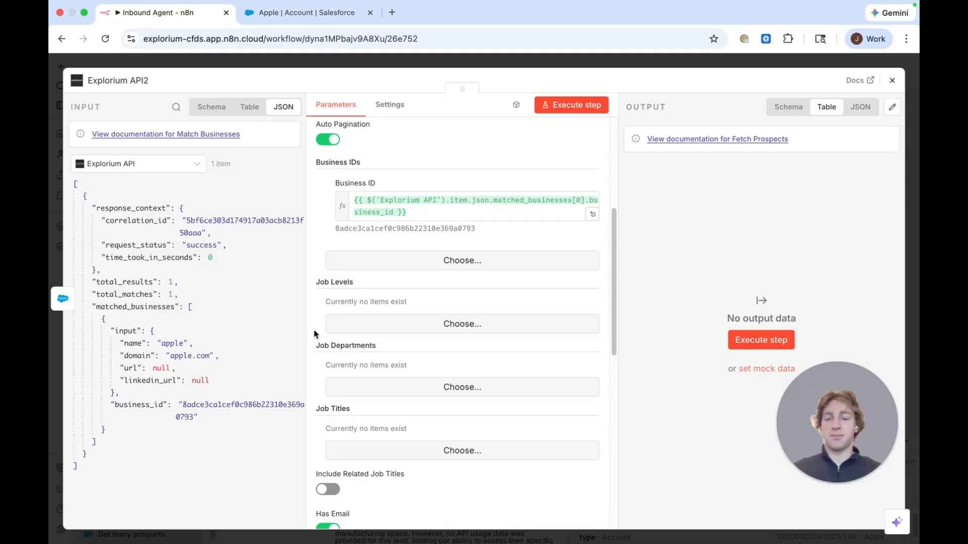
pyautogui.click(463, 325)
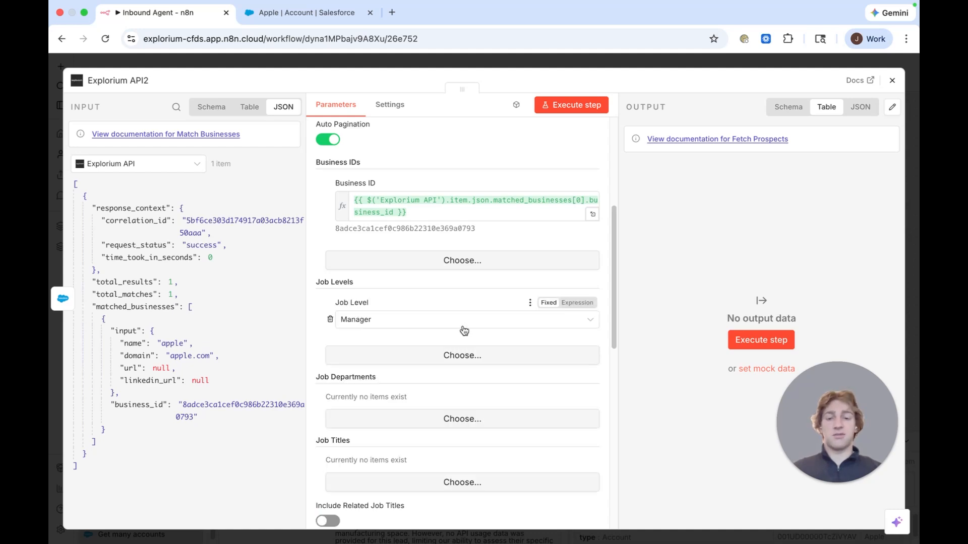
pyautogui.click(443, 326)
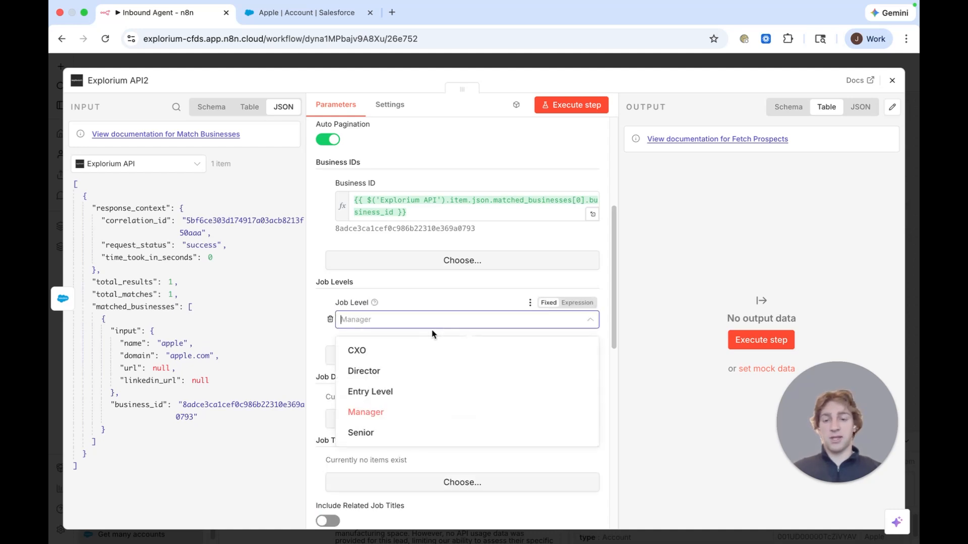
pyautogui.click(387, 370)
pyautogui.click(389, 358)
pyautogui.click(381, 378)
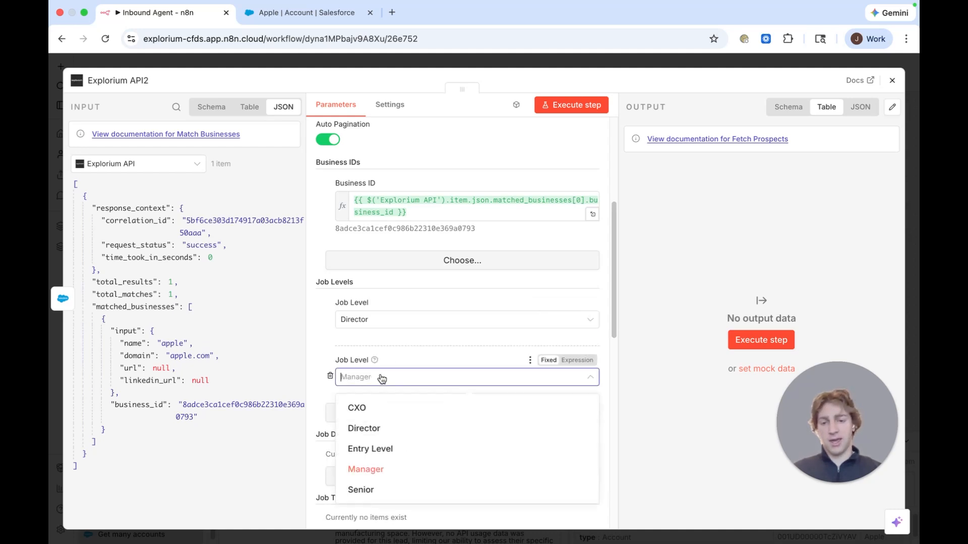
pyautogui.click(355, 487)
pyautogui.scroll(-1, 391, 396)
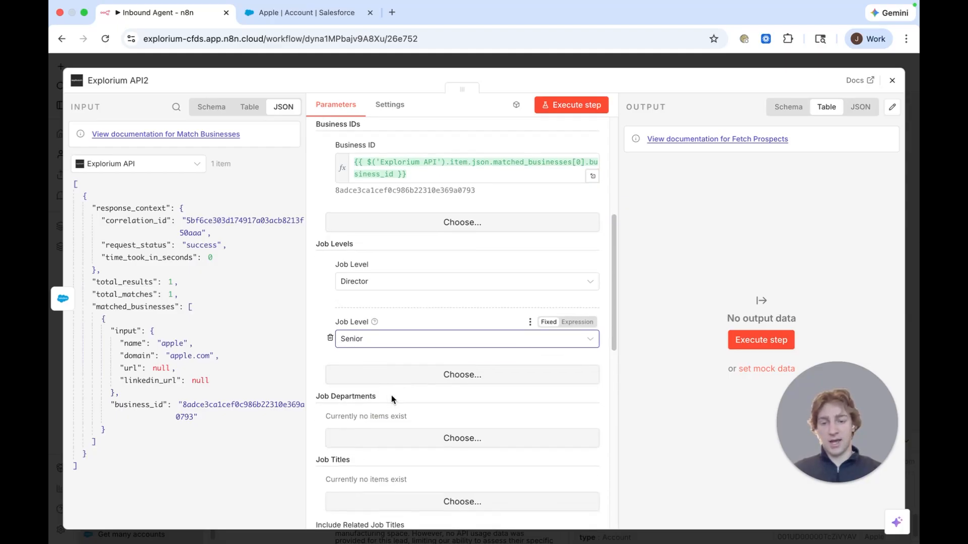
# - Add two job department filters to the prospect fetch, set to Sales and Strategy
pyautogui.click(406, 428)
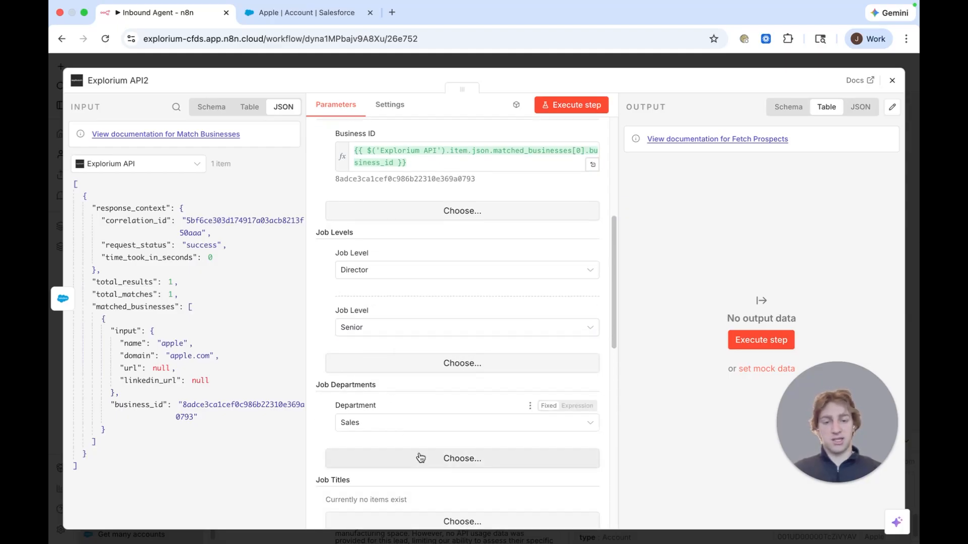
pyautogui.click(421, 457)
pyautogui.scroll(-2, 410, 432)
pyautogui.click(421, 419)
pyautogui.scroll(-3, 420, 395)
pyautogui.click(426, 343)
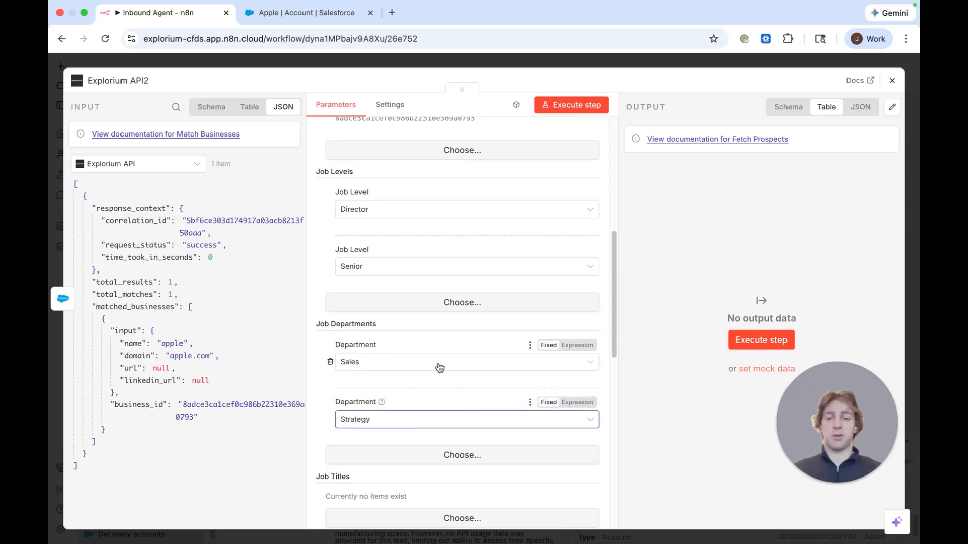
# - Execute the prospect fetch and review the returned prospect records before closing the node
pyautogui.scroll(6, 439, 367)
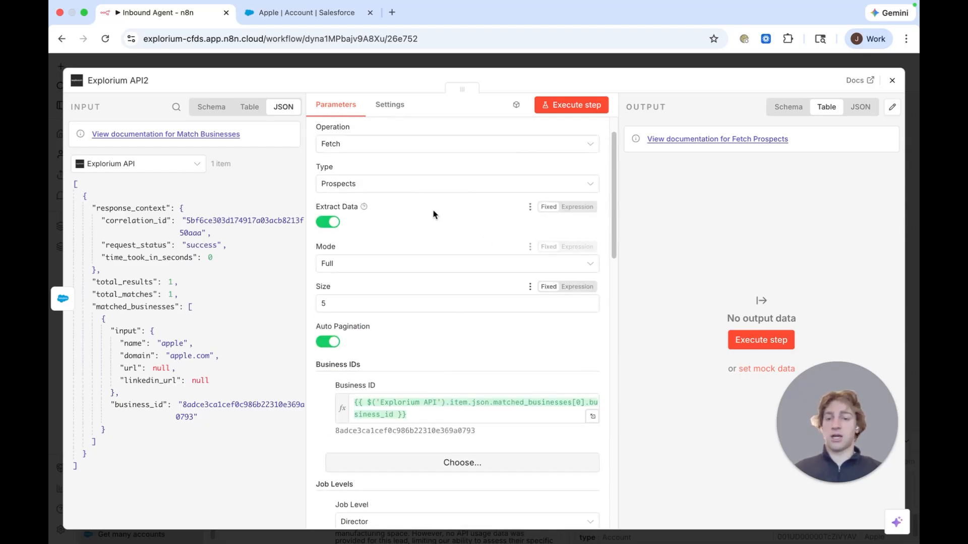
pyautogui.click(574, 103)
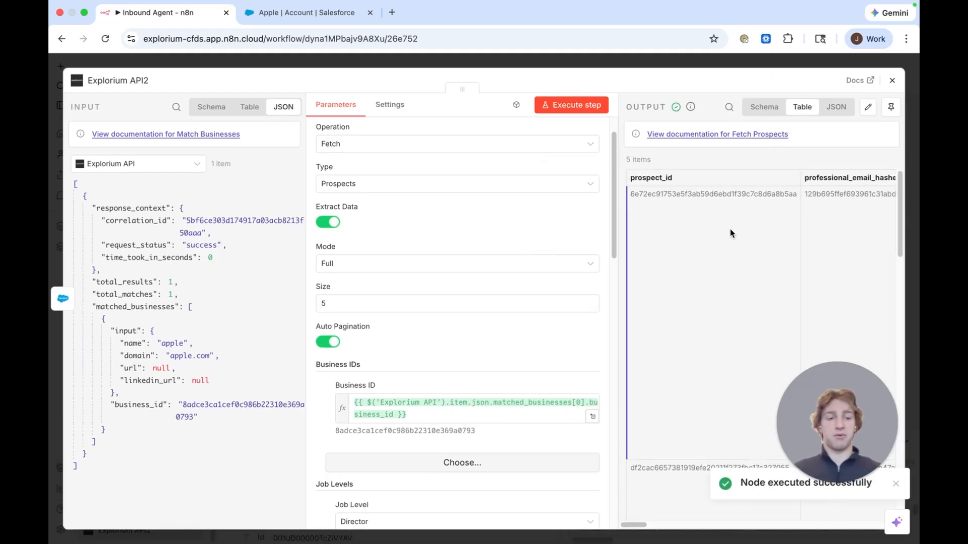
pyautogui.hscroll(4, 721, 262)
pyautogui.hscroll(2, 722, 262)
pyautogui.scroll(-5, 702, 361)
pyautogui.scroll(5, 697, 395)
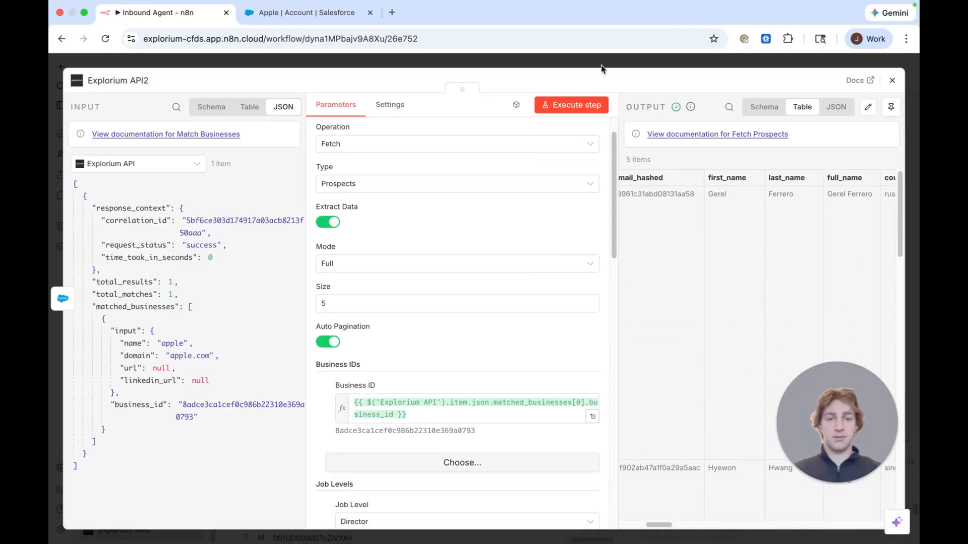
pyautogui.click(601, 67)
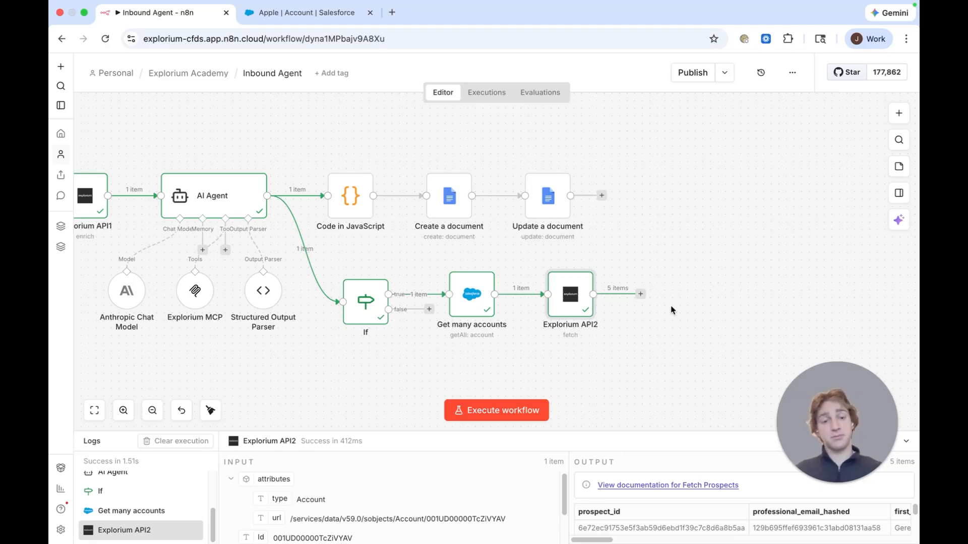
# - Add an Explorium API node with the Enrich action after the prospect fetch and set its type to Prospect
pyautogui.click(641, 294)
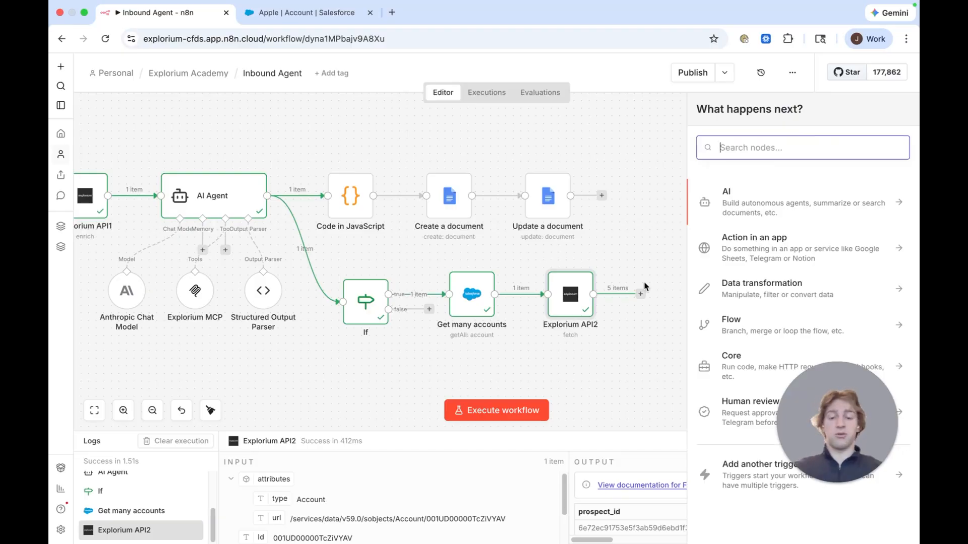
pyautogui.write('explo')
pyautogui.click(734, 193)
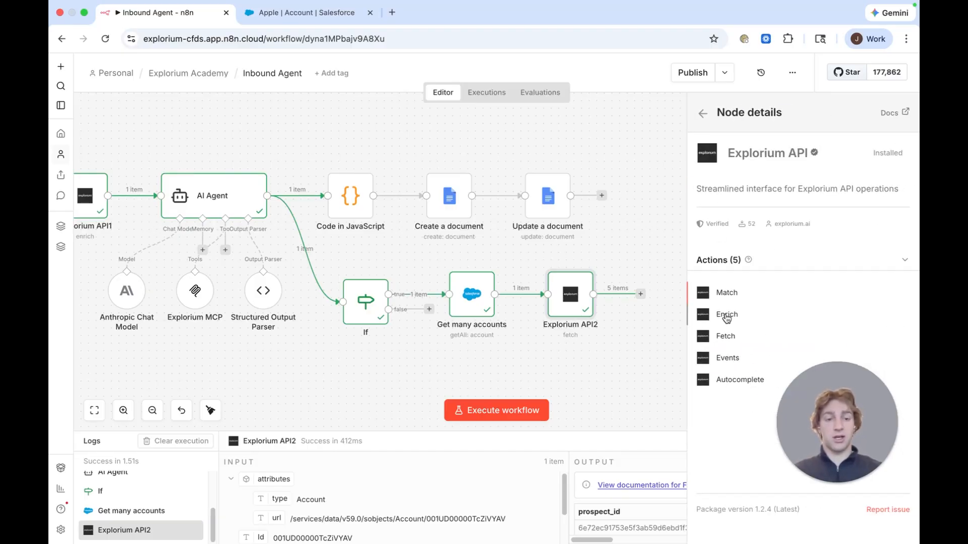
pyautogui.click(726, 315)
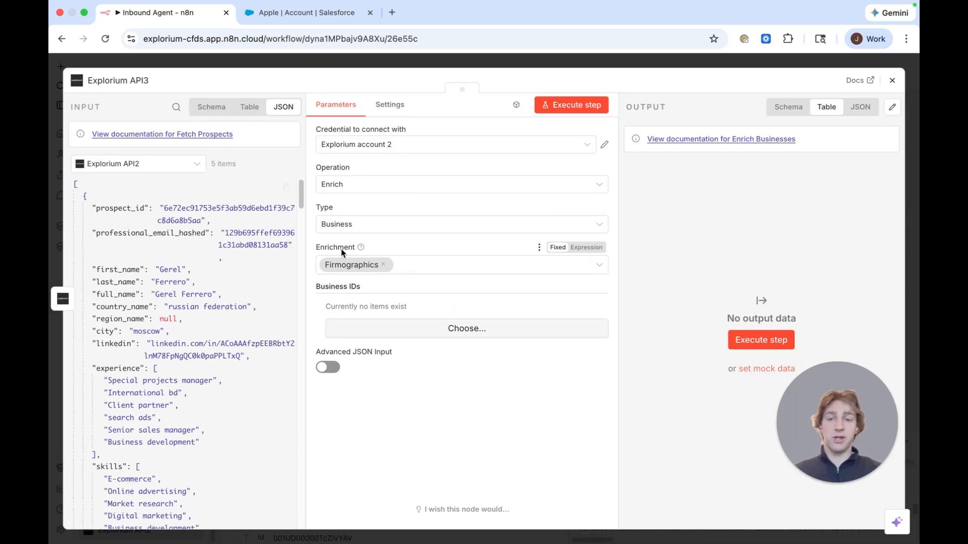
pyautogui.click(359, 230)
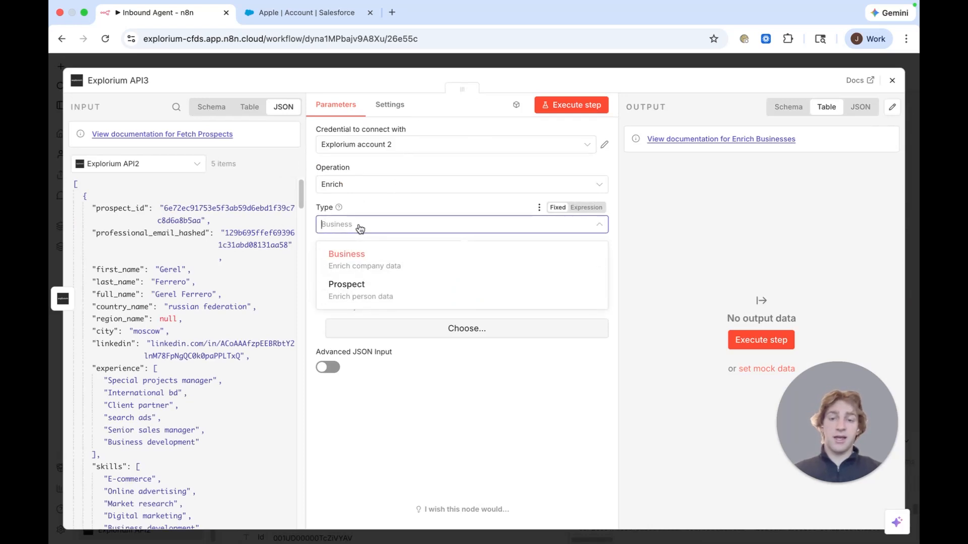
pyautogui.click(357, 295)
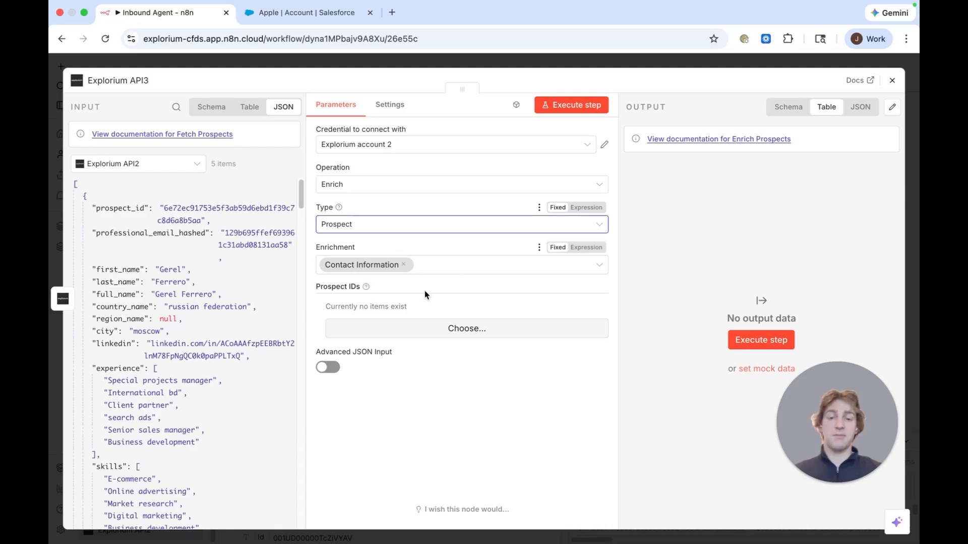
# - Add a Prospect ID to the enrichment node and map it to prospect_id from the fetched prospects
pyautogui.click(425, 332)
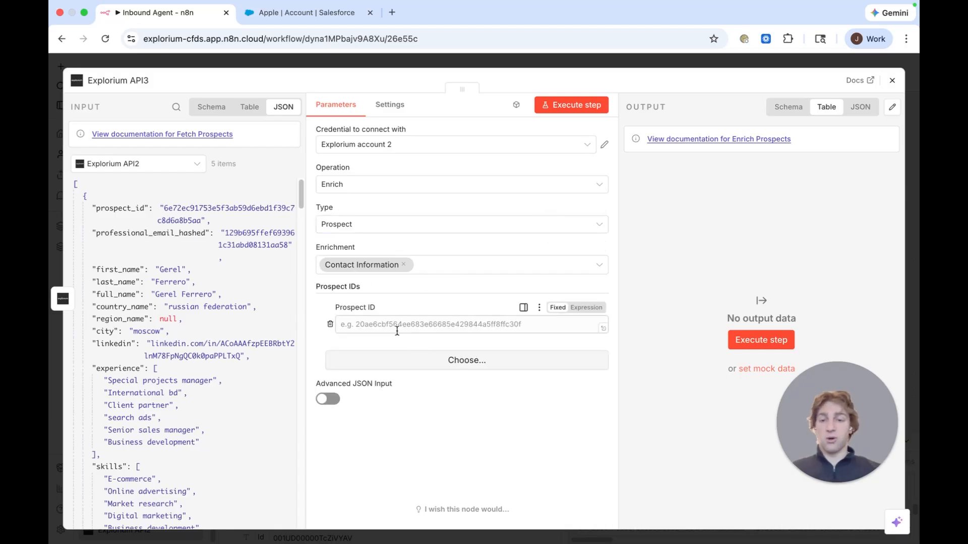
pyautogui.moveTo(113, 208); pyautogui.dragTo(384, 349)
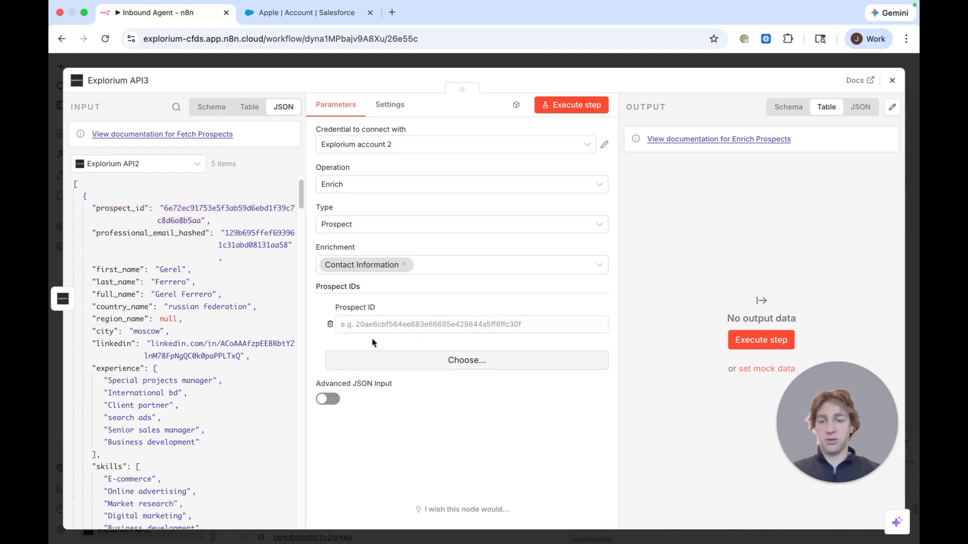
pyautogui.moveTo(116, 213); pyautogui.dragTo(395, 340)
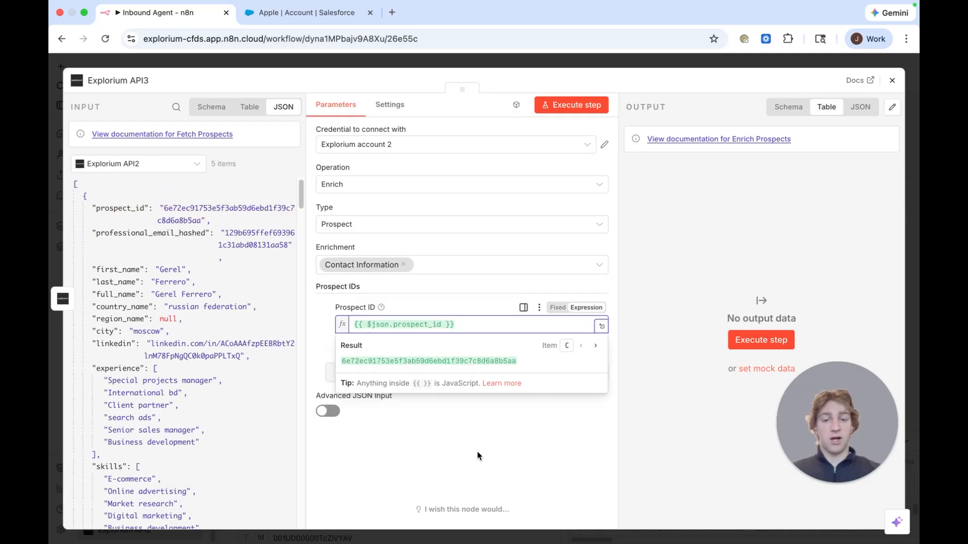
pyautogui.click(477, 456)
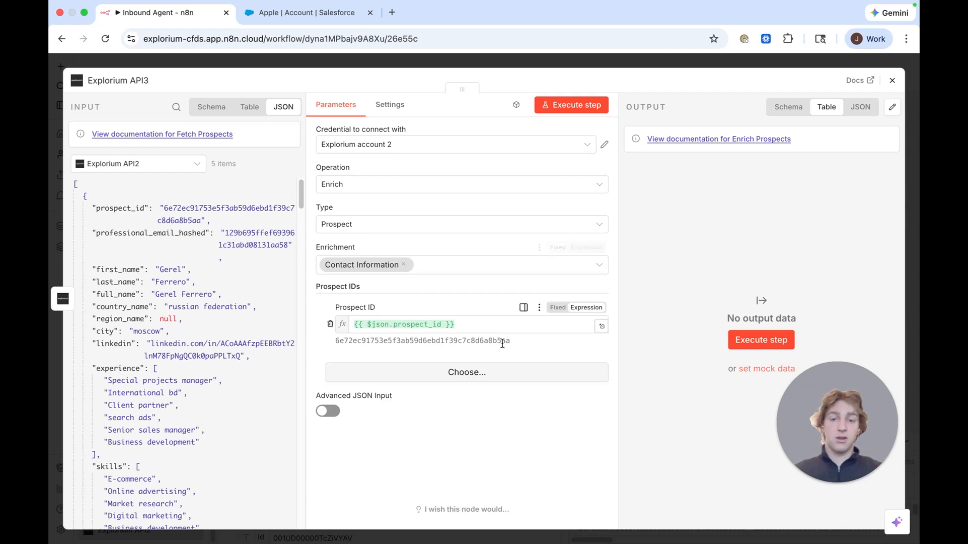
# - Execute the prospect enrichment and review the returned contact information before closing the node
pyautogui.click(580, 104)
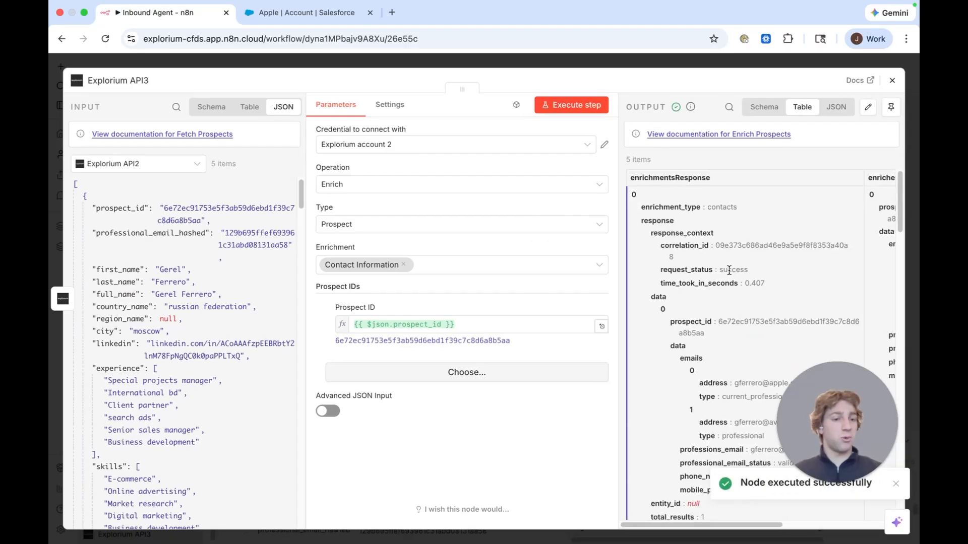
pyautogui.hscroll(4, 728, 272)
pyautogui.hscroll(-4, 725, 272)
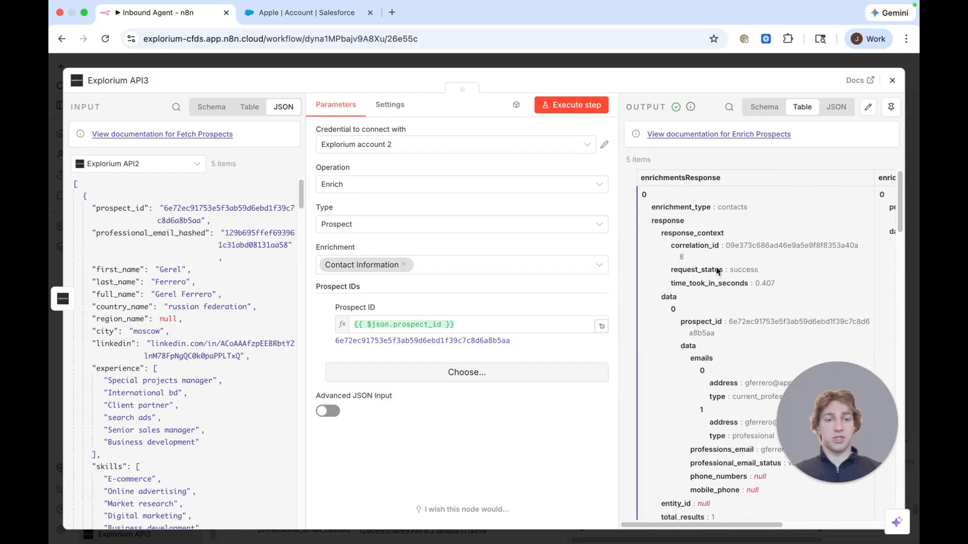
pyautogui.click(542, 62)
# - Add a Salesforce node with the Create a contact action after the prospect enrichment
pyautogui.moveTo(798, 291); pyautogui.dragTo(738, 283)
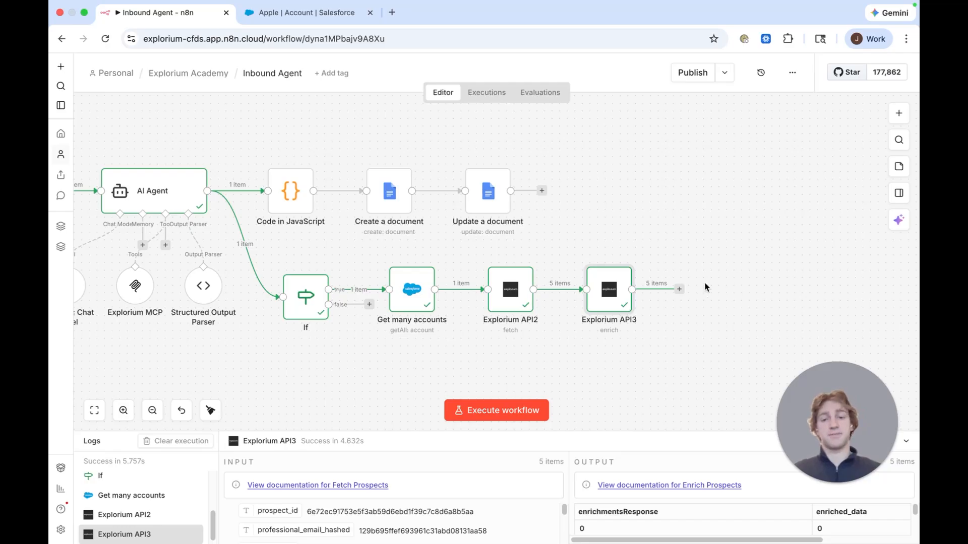
pyautogui.click(679, 290)
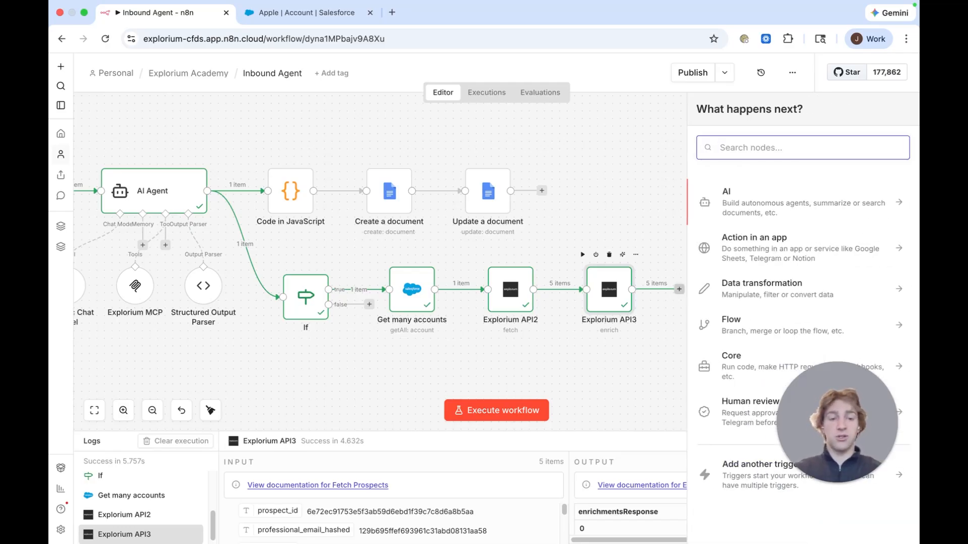
pyautogui.write('sales')
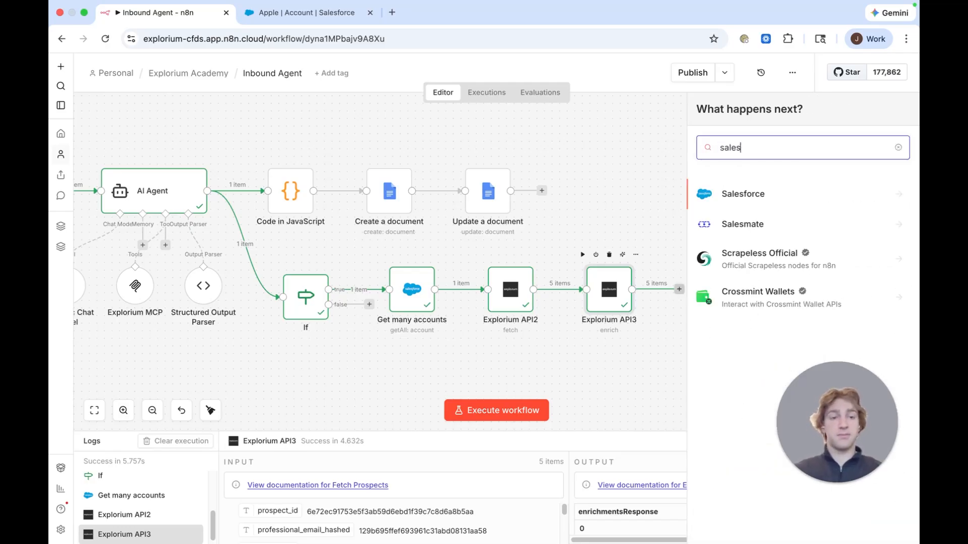
pyautogui.click(744, 190)
pyautogui.scroll(-10, 730, 354)
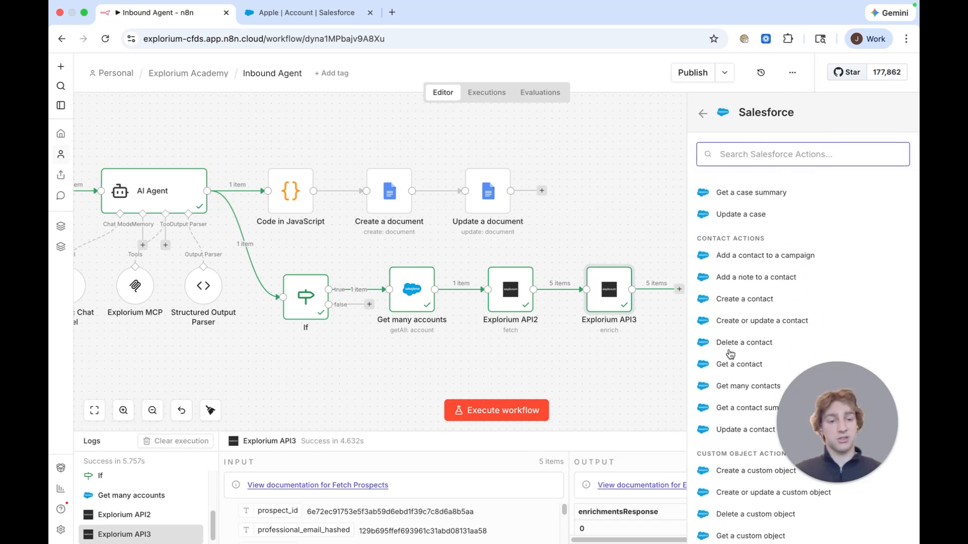
pyautogui.click(747, 301)
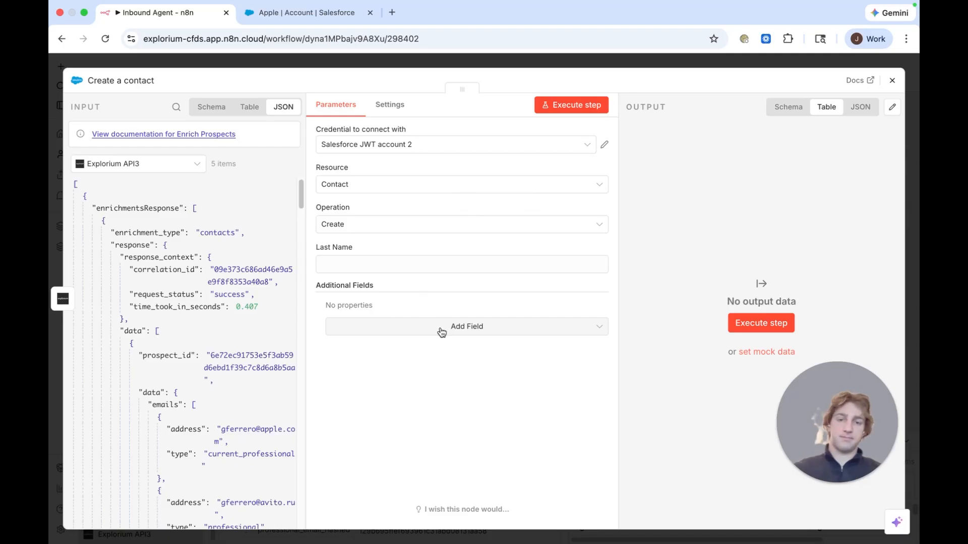
pyautogui.click(475, 59)
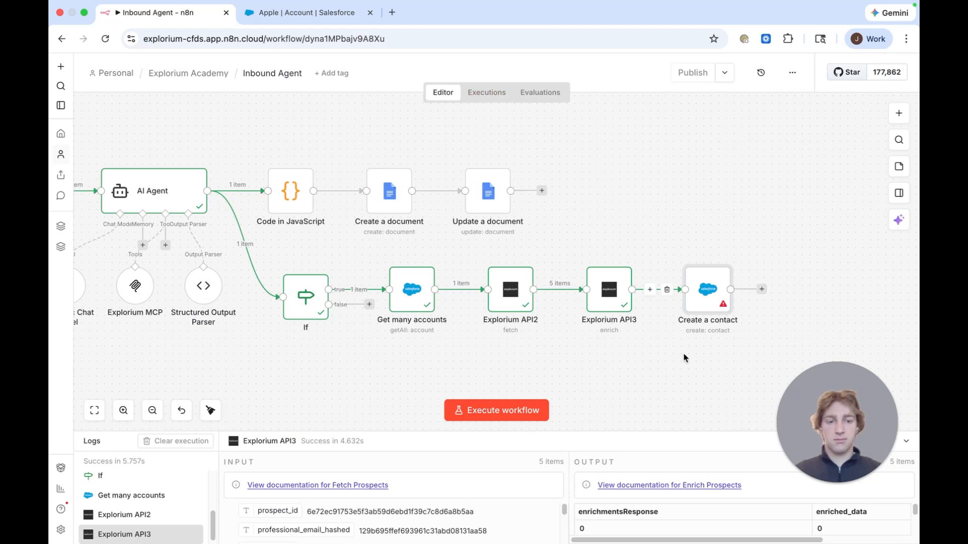
# - Open the Create a contact node and add the Account Name or ID additional field
pyautogui.doubleClick(706, 289)
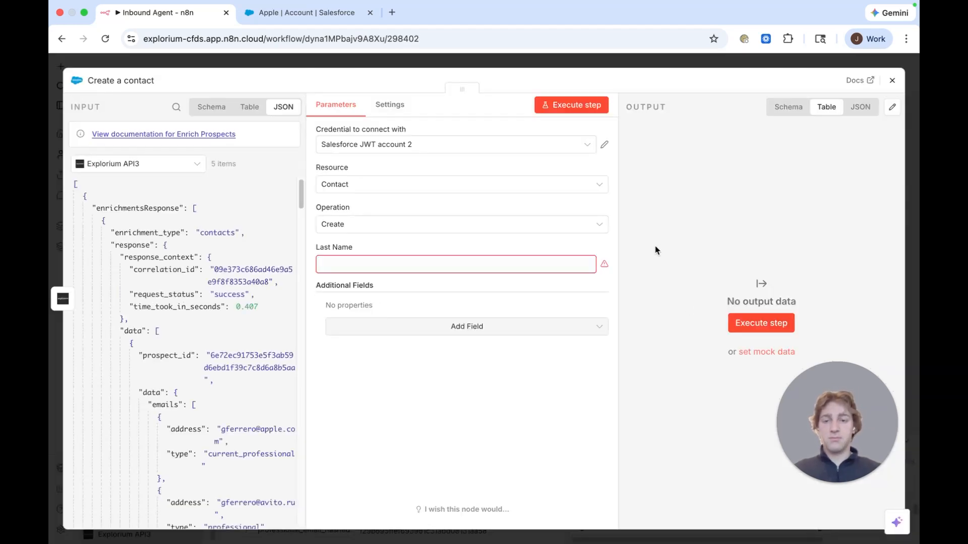
pyautogui.click(512, 326)
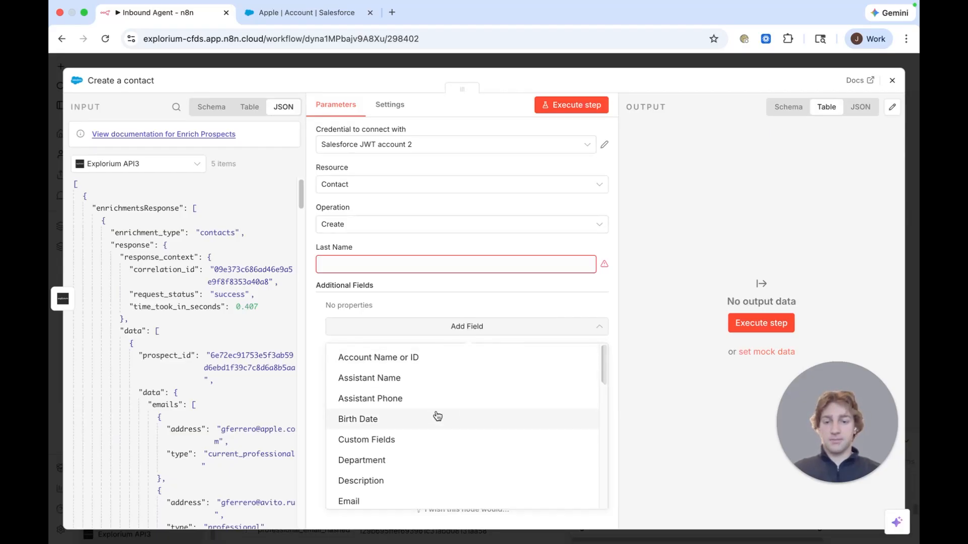
pyautogui.scroll(-1, 437, 417)
pyautogui.scroll(1, 437, 417)
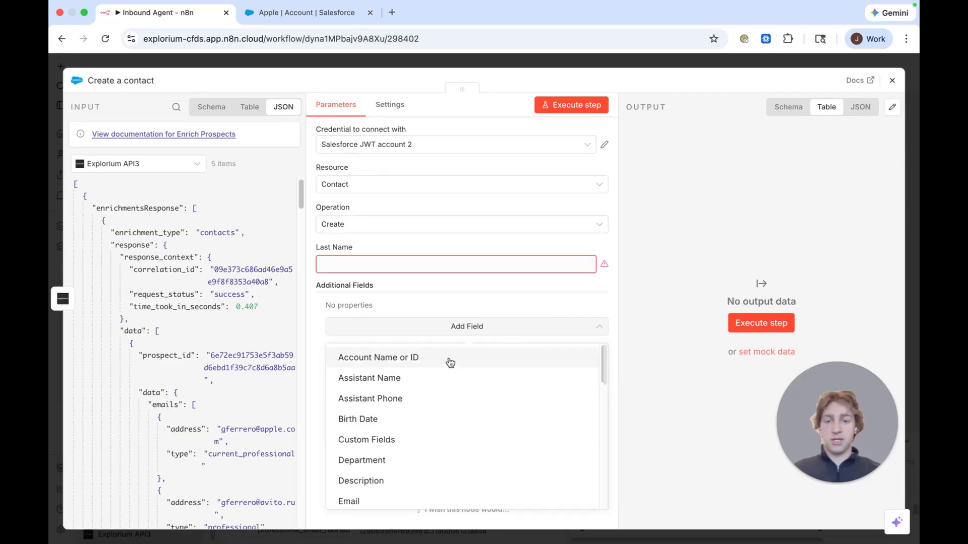
pyautogui.click(451, 359)
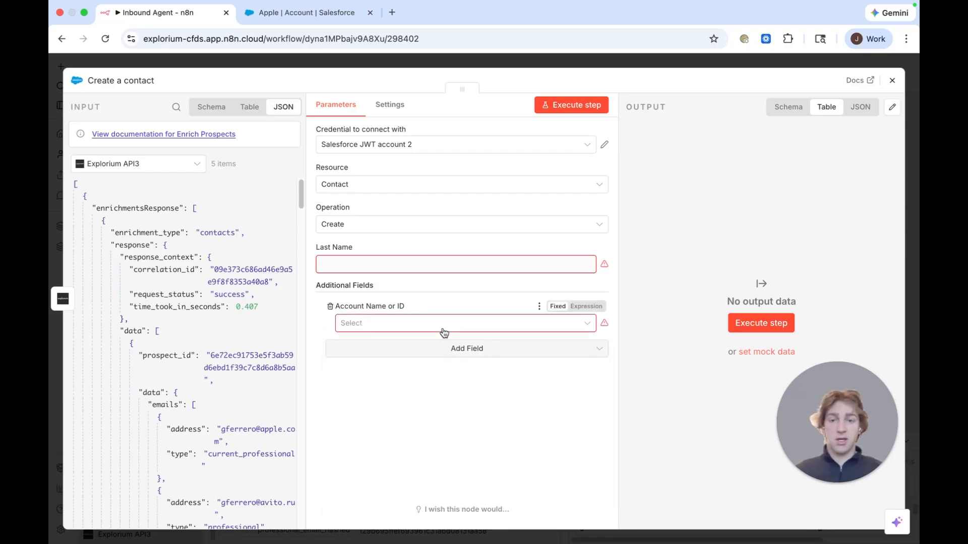
# - Make Account Name or ID an expression that maps to the Id from the Get many accounts node
pyautogui.click(131, 161)
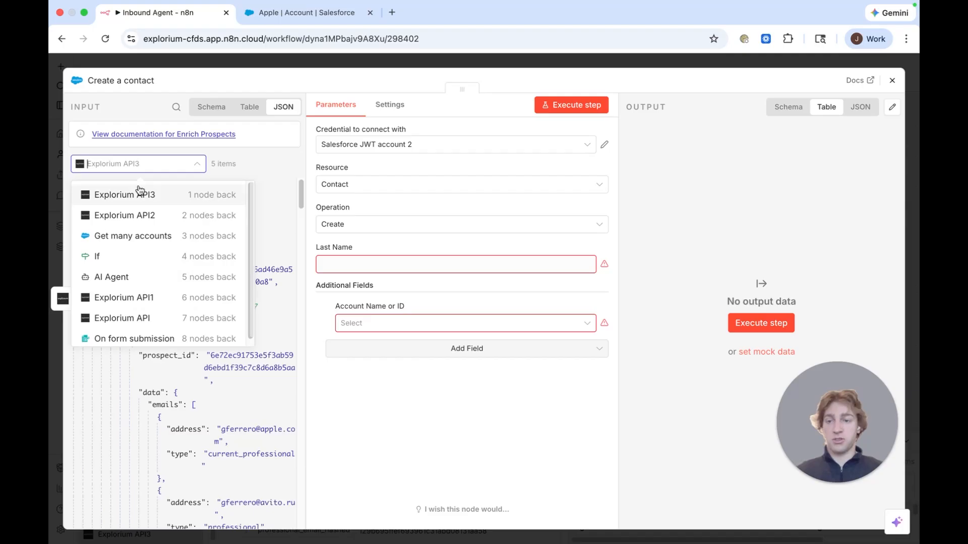
pyautogui.click(140, 246)
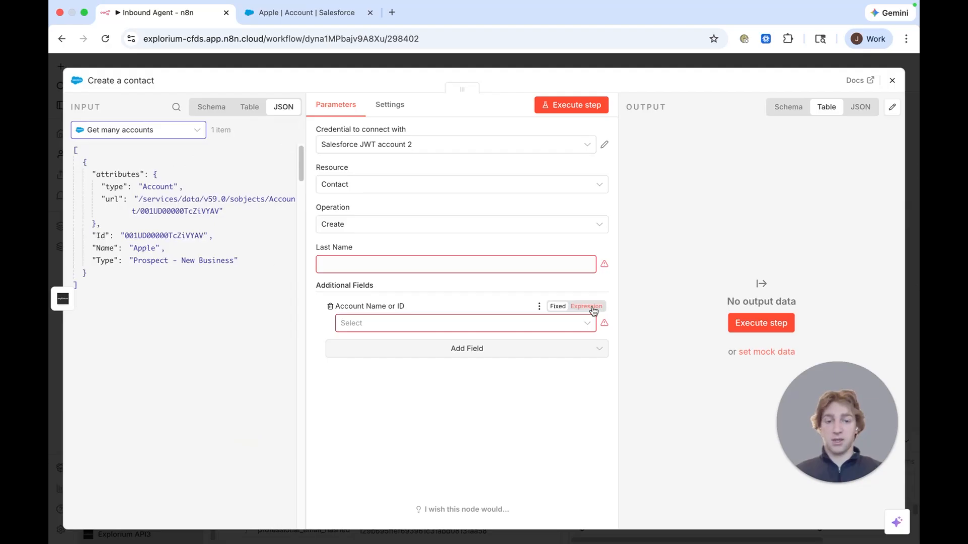
pyautogui.click(593, 311)
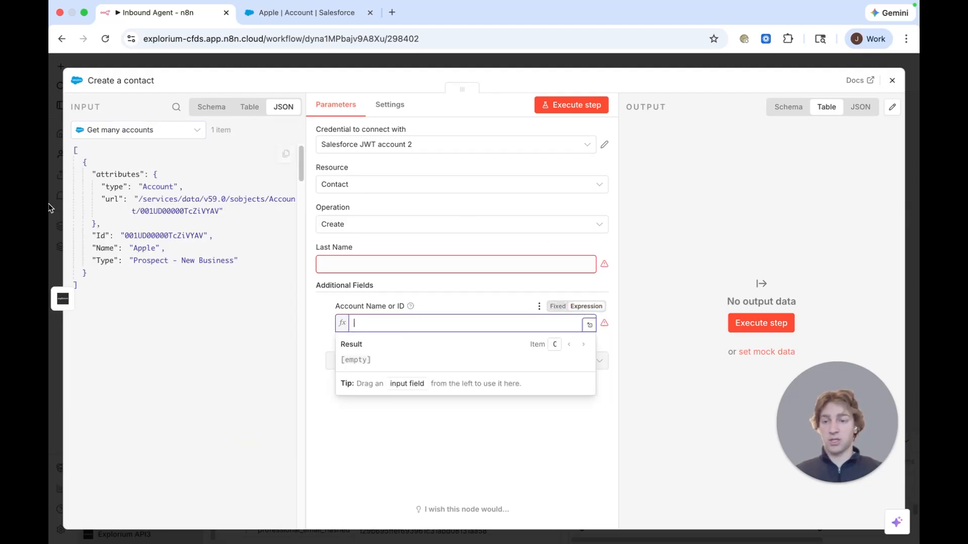
pyautogui.moveTo(102, 237); pyautogui.dragTo(387, 289)
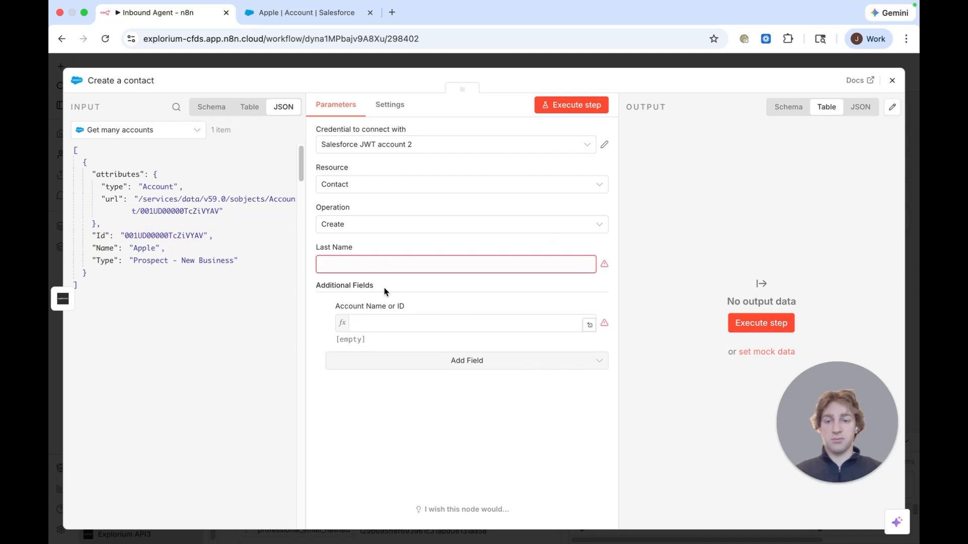
pyautogui.moveTo(104, 236); pyautogui.dragTo(383, 325)
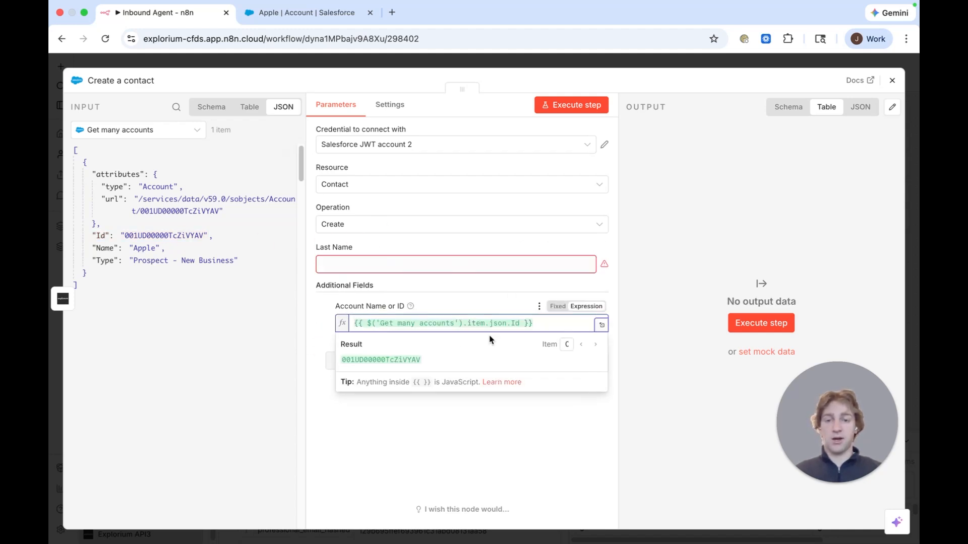
pyautogui.click(395, 432)
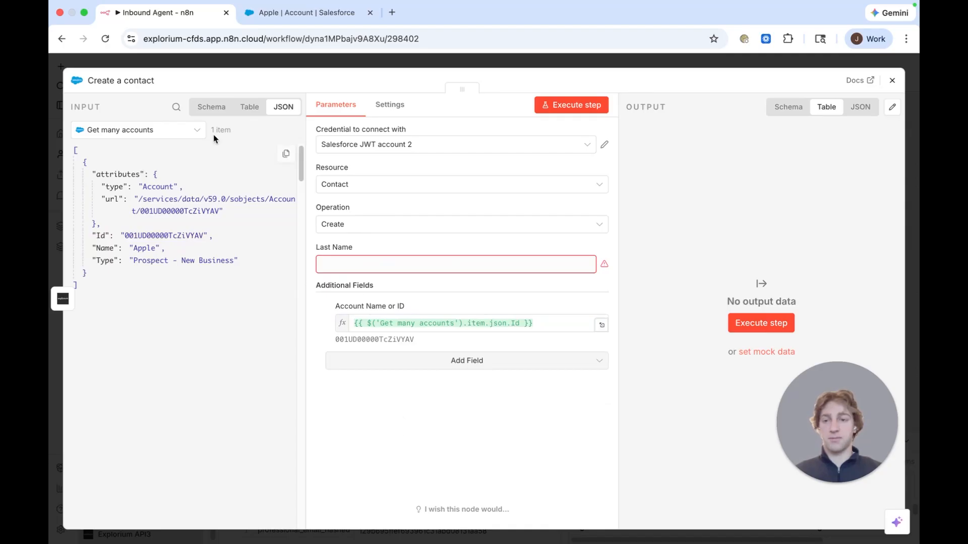
# - Map the contact's Last Name to last_name from the Explorium API2 output
pyautogui.click(180, 135)
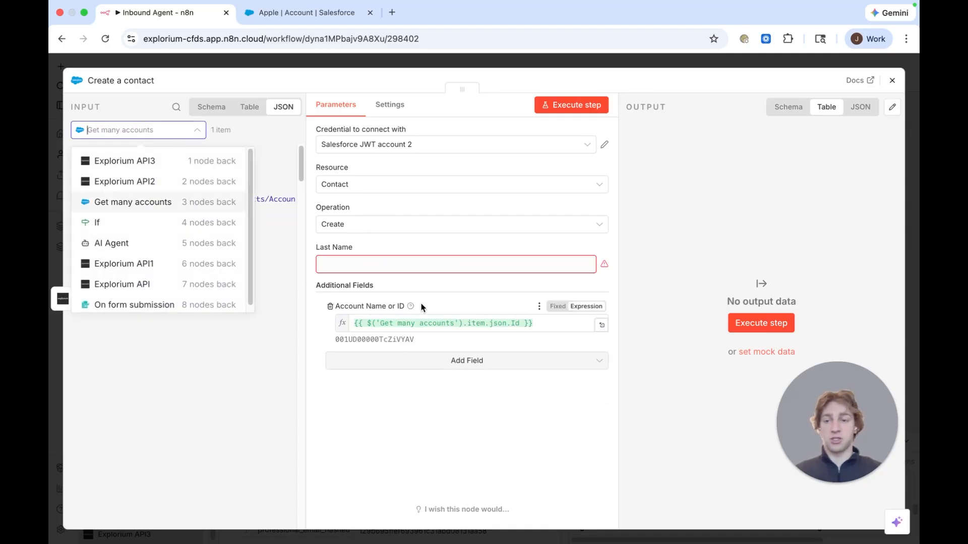
pyautogui.click(149, 182)
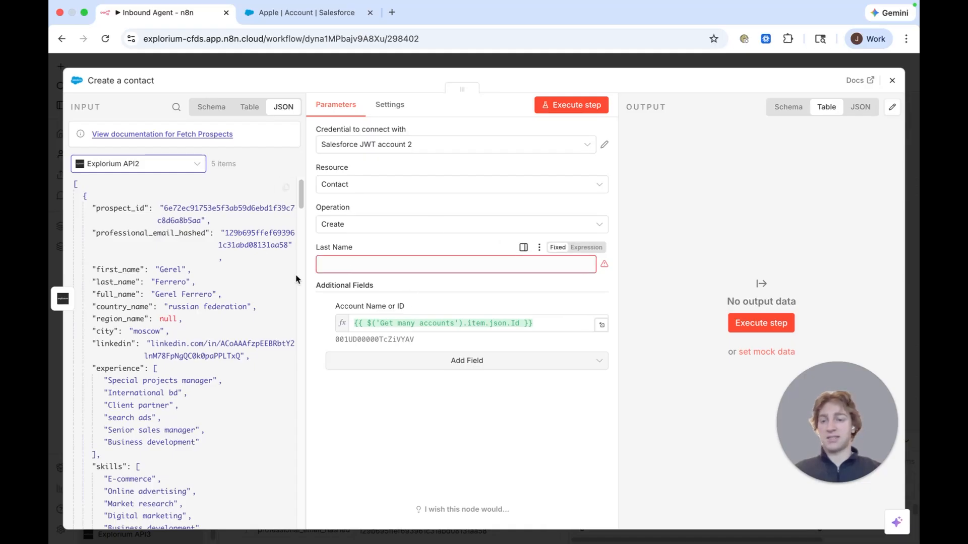
pyautogui.moveTo(115, 282); pyautogui.dragTo(363, 265)
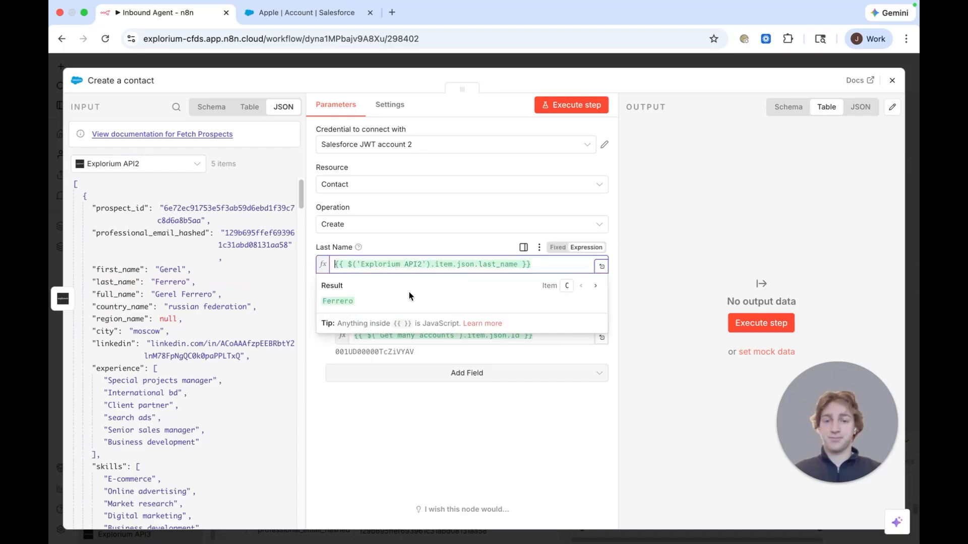
pyautogui.click(507, 422)
# - Add the Title, First Name and Email additional fields to the contact
pyautogui.click(476, 382)
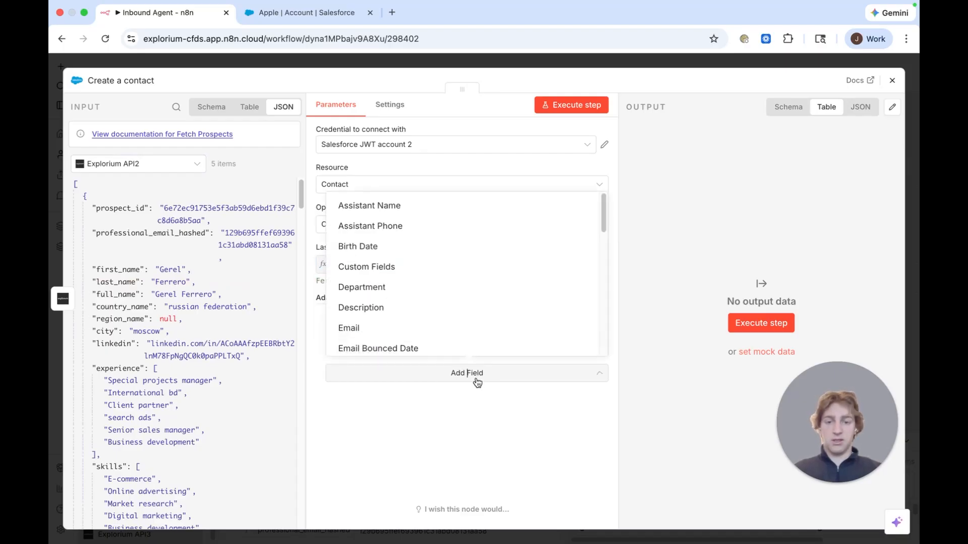
pyautogui.scroll(-5, 398, 325)
pyautogui.scroll(-8, 398, 320)
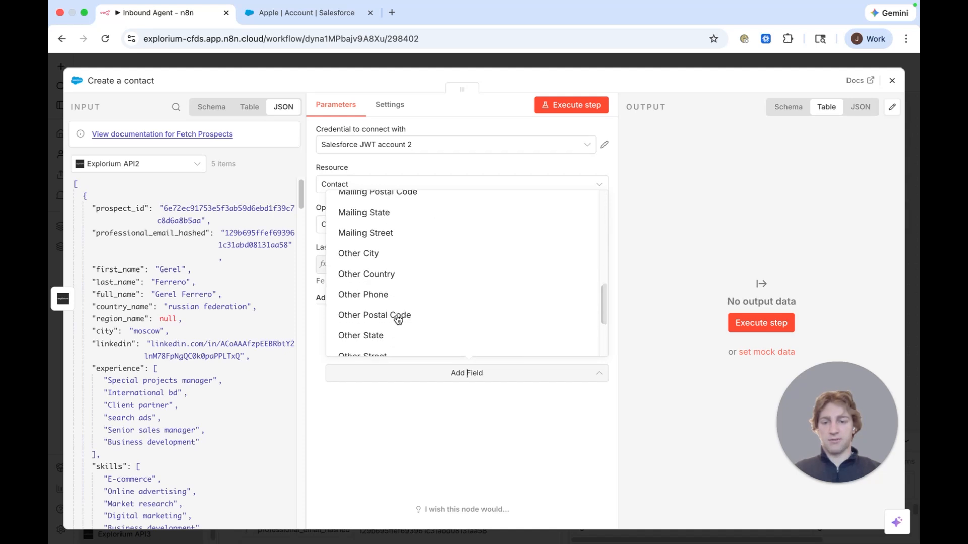
pyautogui.scroll(15, 399, 321)
pyautogui.scroll(-15, 399, 319)
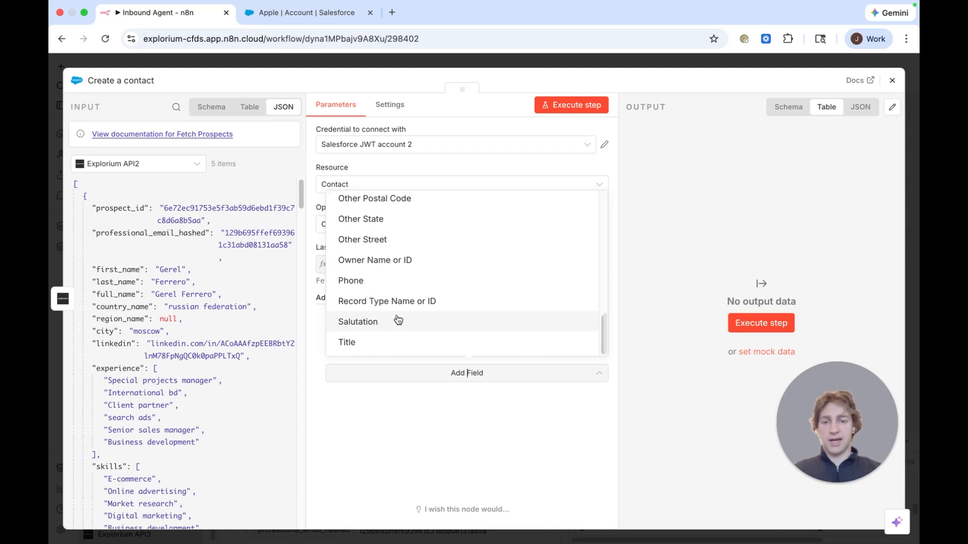
pyautogui.click(391, 341)
pyautogui.click(406, 416)
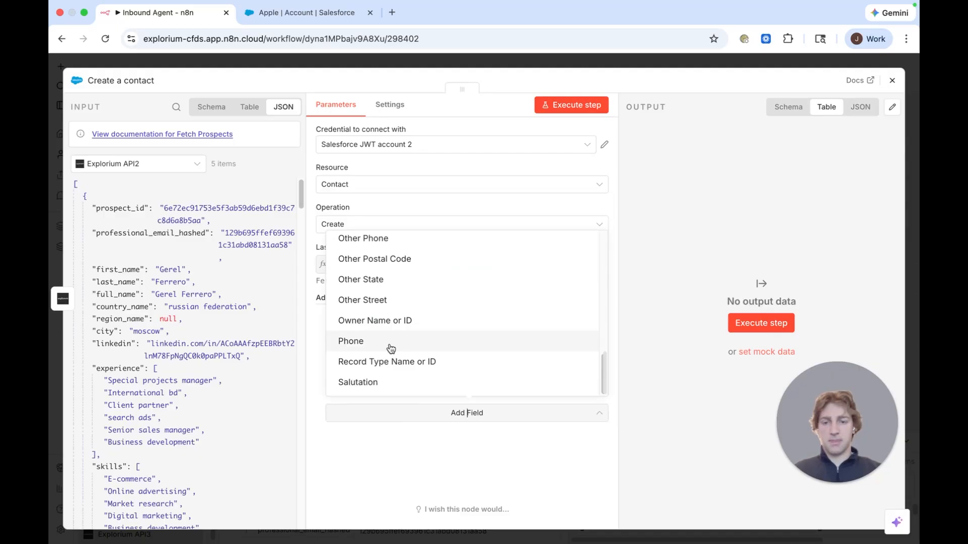
pyautogui.scroll(10, 404, 328)
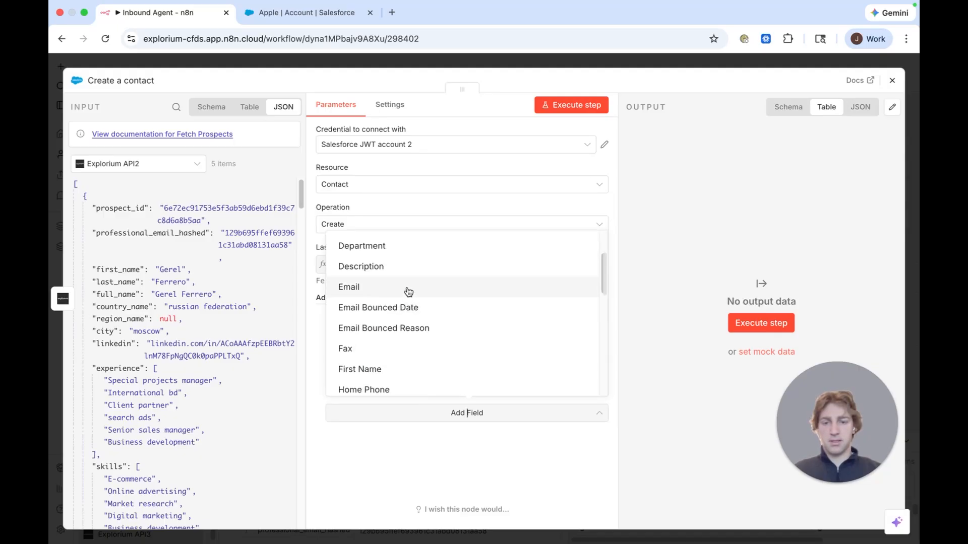
pyautogui.click(392, 368)
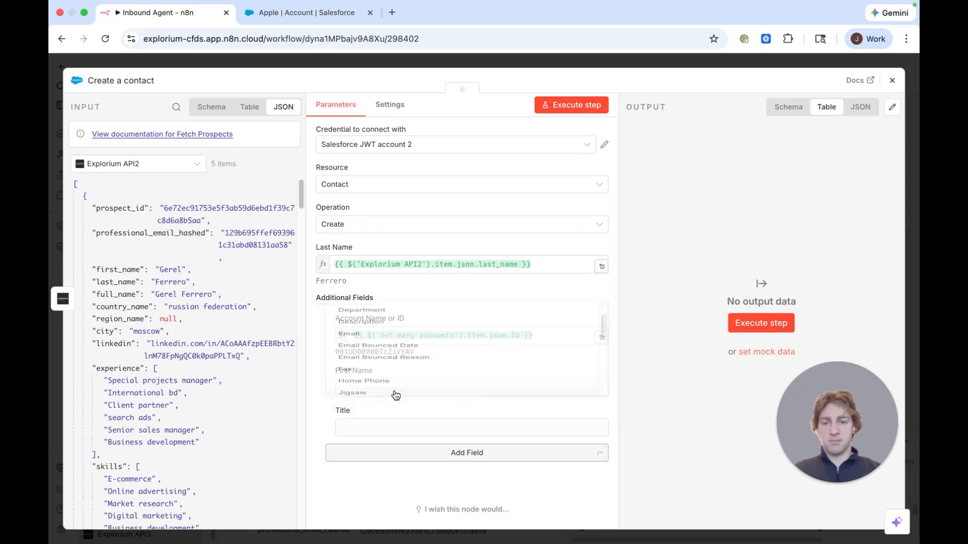
pyautogui.click(401, 455)
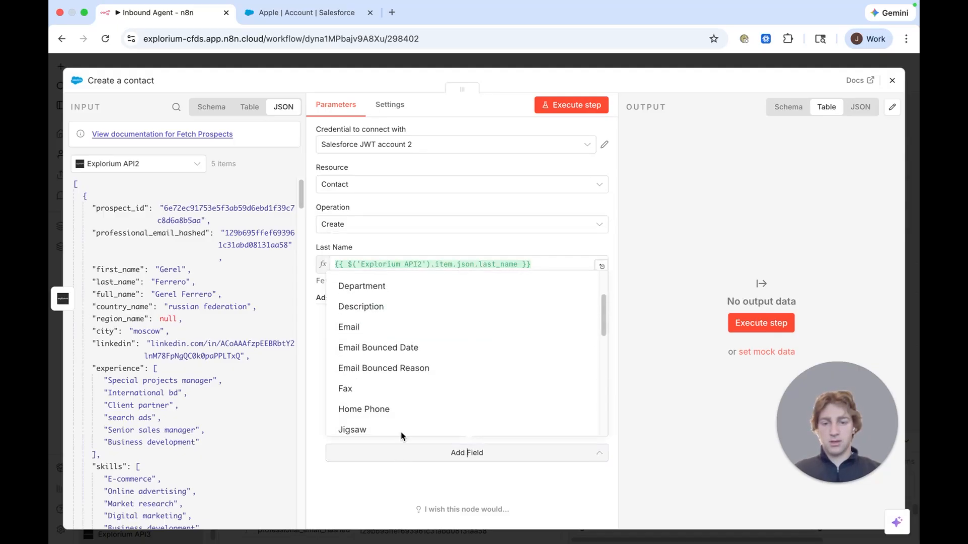
pyautogui.click(387, 328)
# - Map the contact's First Name to first_name from the Explorium API2 output
pyautogui.moveTo(124, 268); pyautogui.dragTo(426, 428)
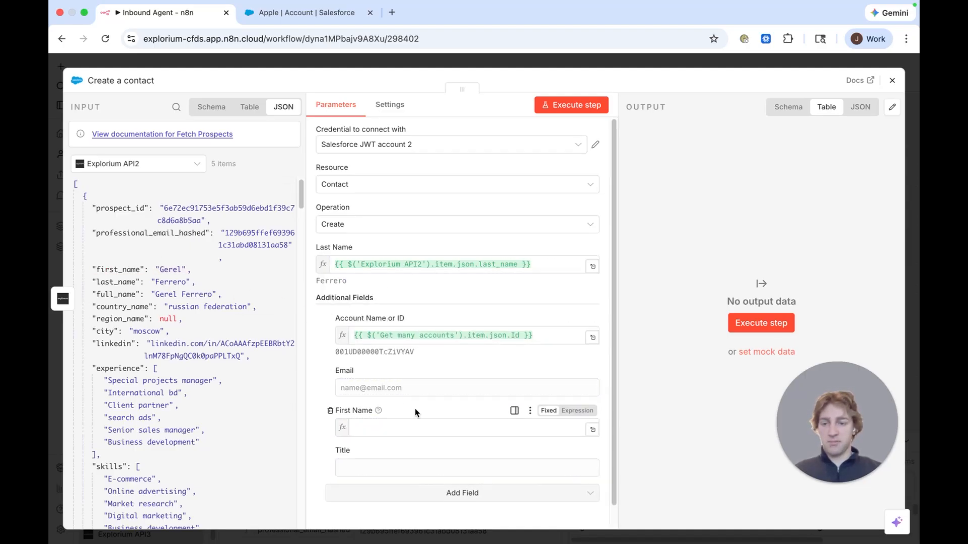
pyautogui.scroll(-5, 141, 407)
pyautogui.scroll(-10, 141, 407)
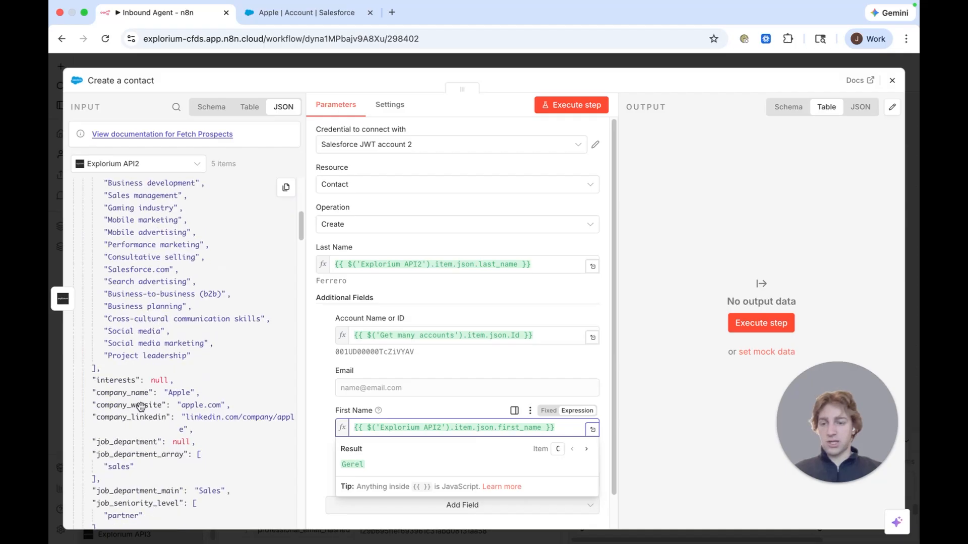
pyautogui.moveTo(125, 397); pyautogui.dragTo(373, 387)
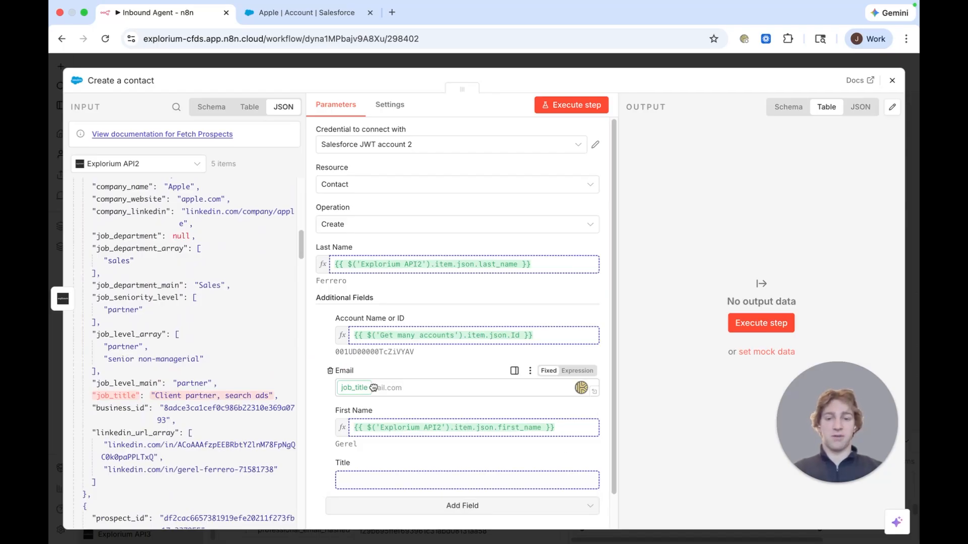
pyautogui.moveTo(373, 387); pyautogui.dragTo(373, 387)
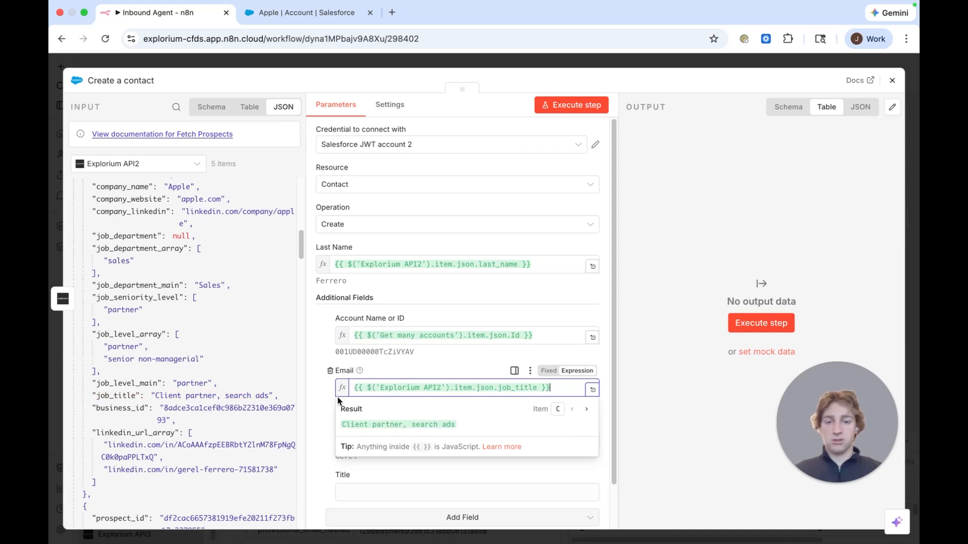
pyautogui.press('super+a')
pyautogui.press('BackSpace')
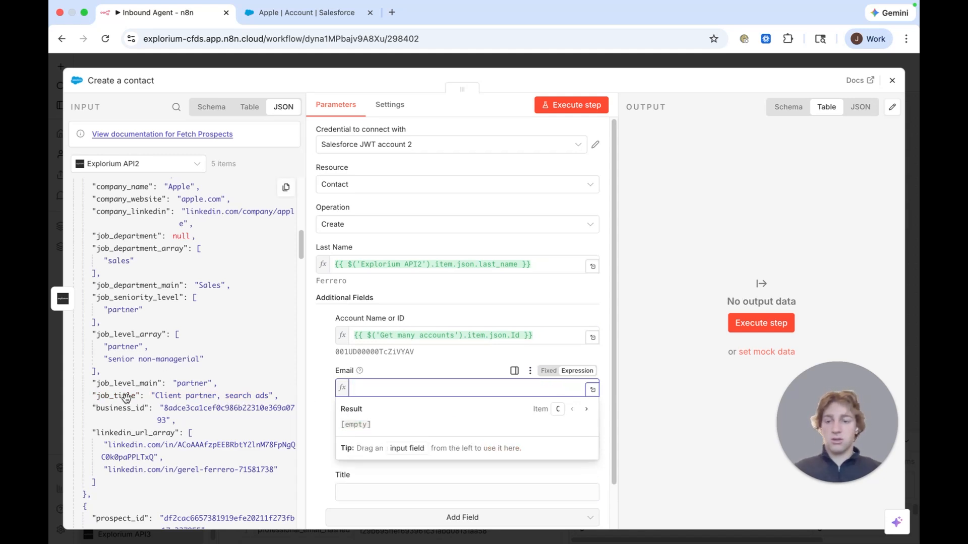
# - Map the contact's Title to job_title from Explorium API2 and its Email to professions_email from the Explorium API3 output
pyautogui.moveTo(119, 397); pyautogui.dragTo(350, 497)
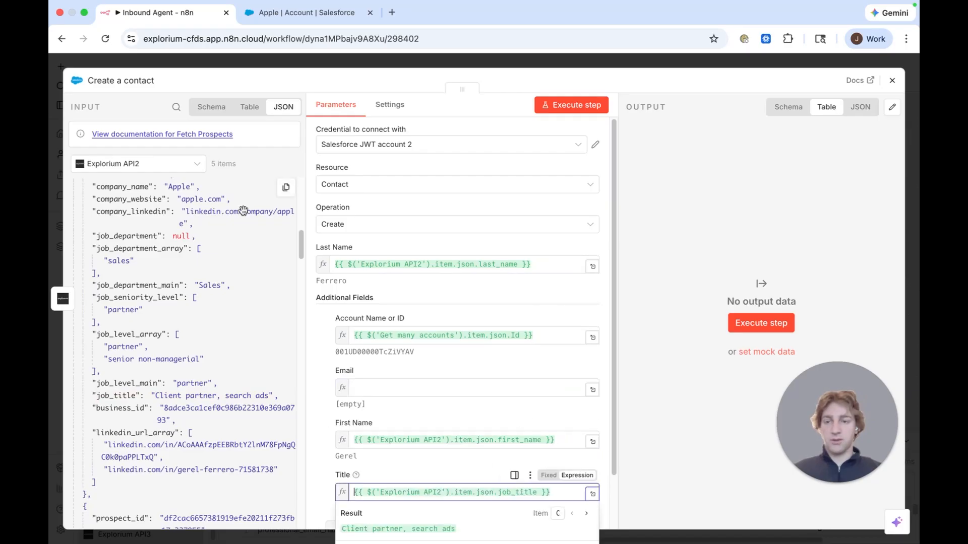
pyautogui.click(195, 171)
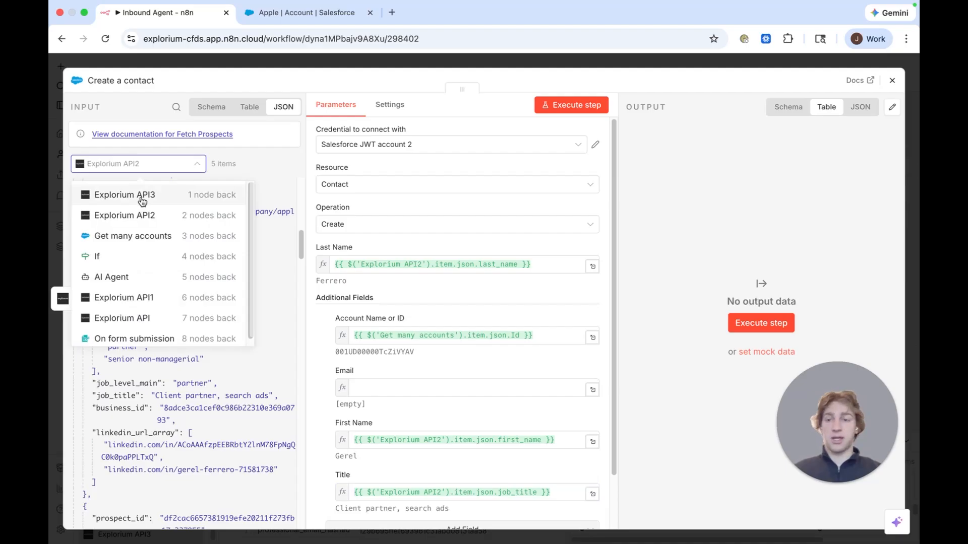
pyautogui.click(144, 196)
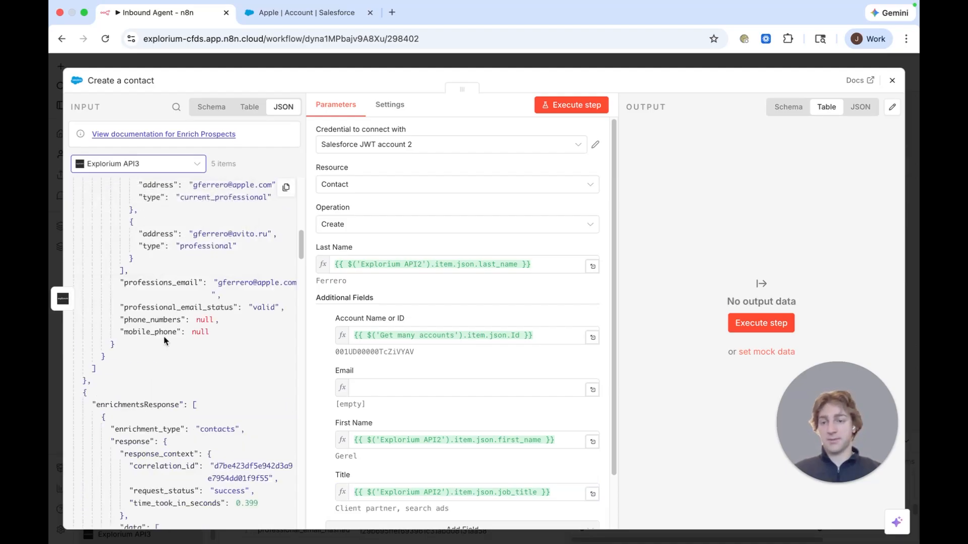
pyautogui.scroll(-5, 163, 345)
pyautogui.scroll(1, 182, 326)
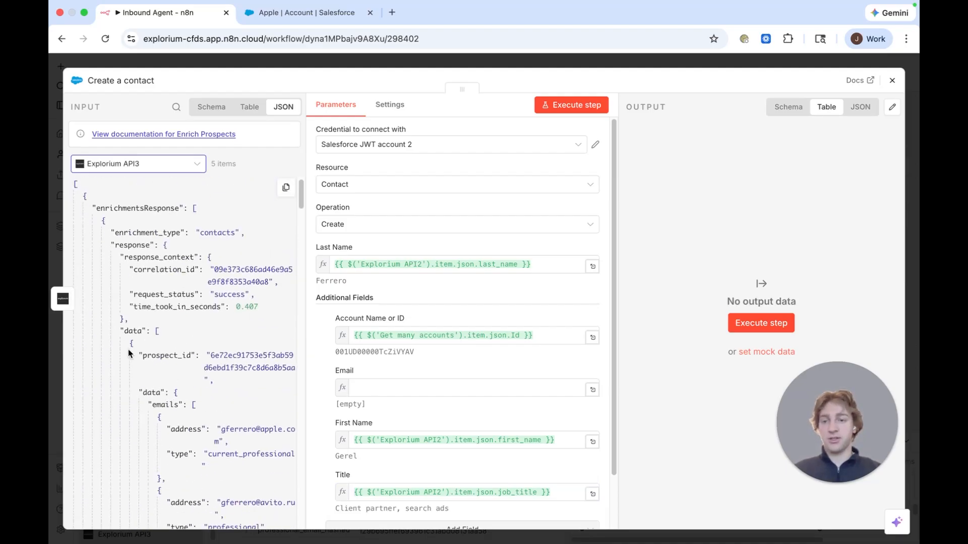
pyautogui.scroll(-6, 186, 338)
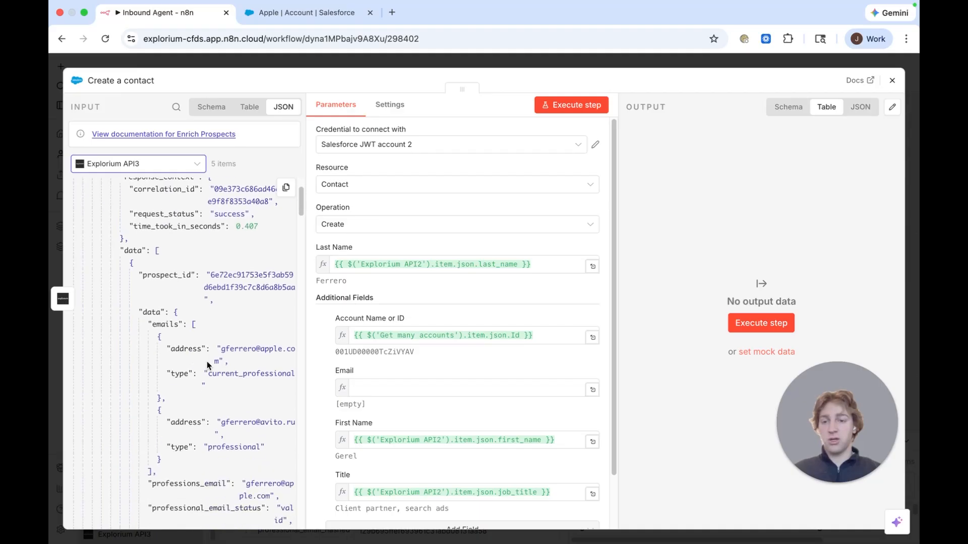
pyautogui.scroll(-5, 182, 358)
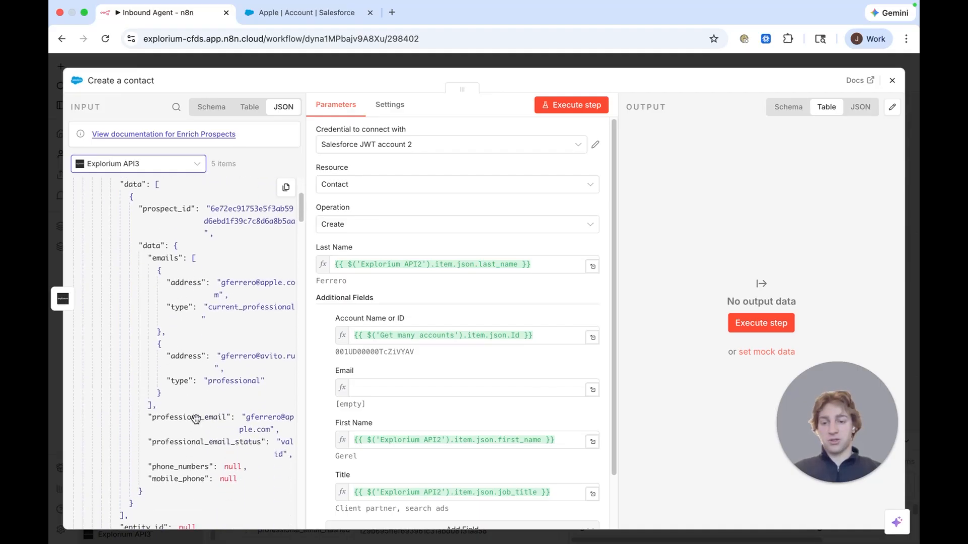
pyautogui.moveTo(201, 418); pyautogui.dragTo(359, 396)
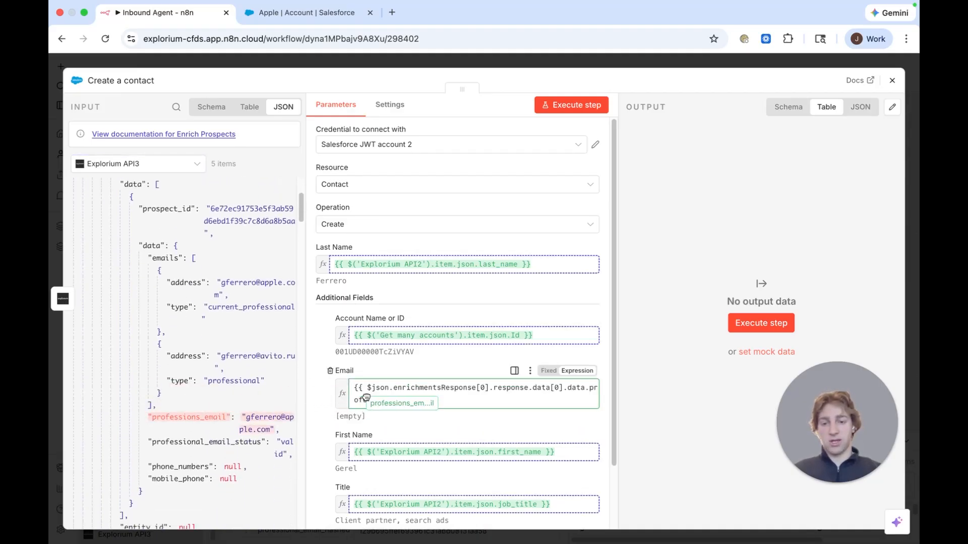
# - Execute the Create a contact step with the mapped fields
pyautogui.click(495, 108)
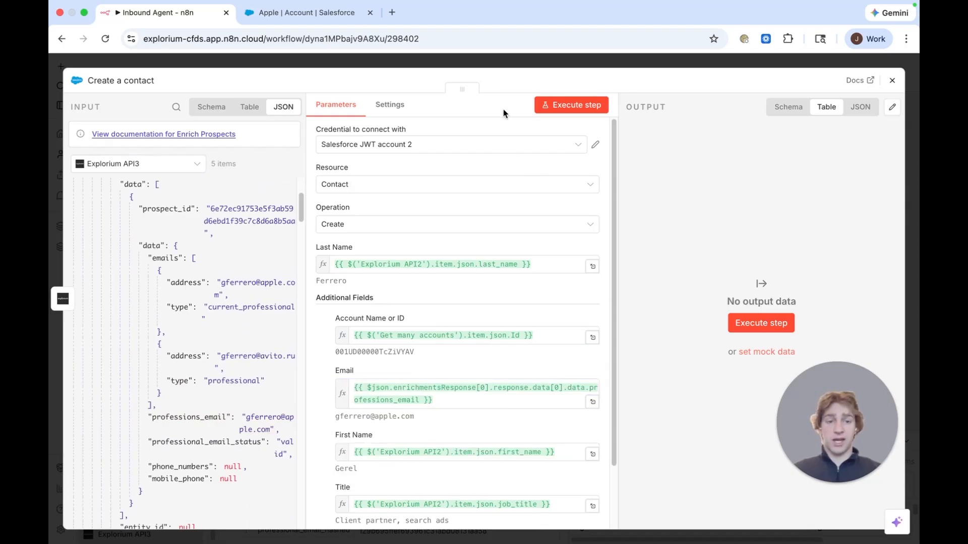
pyautogui.click(578, 112)
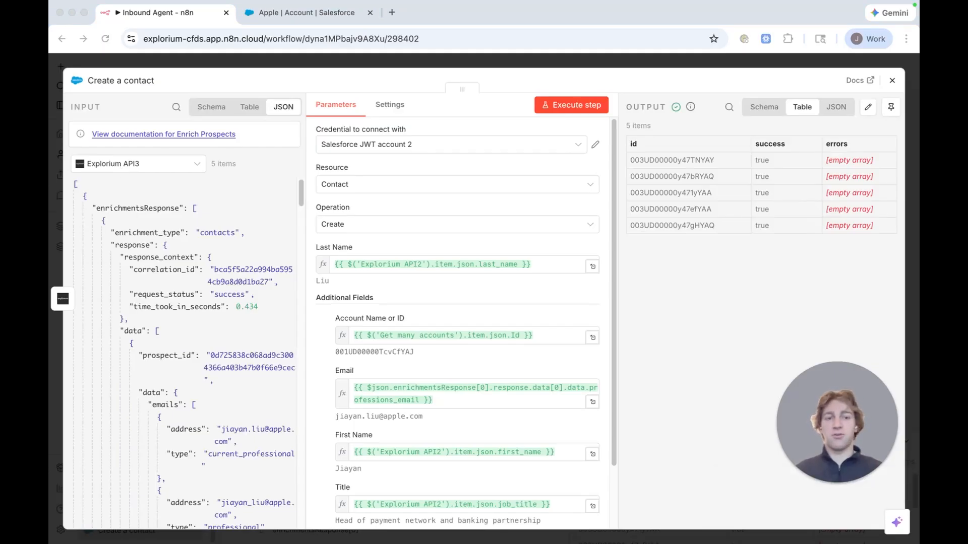
# - Switch to Salesforce, reload the Apple account and open its full list of contacts
pyautogui.click(335, 24)
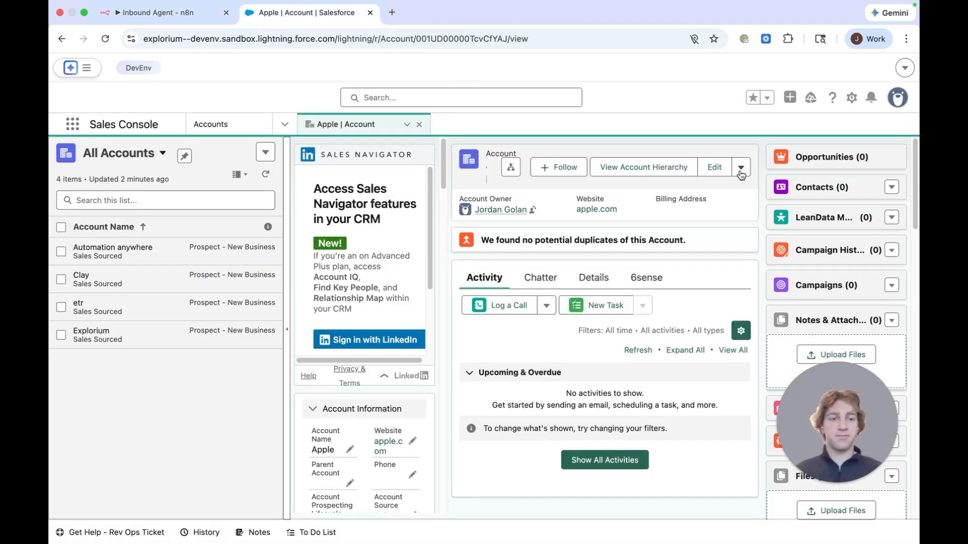
pyautogui.click(106, 39)
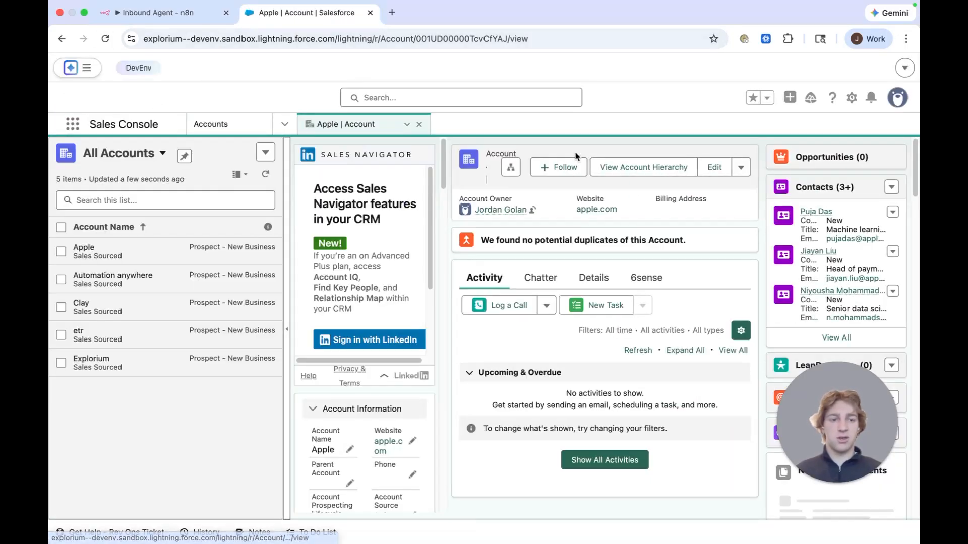
pyautogui.click(822, 190)
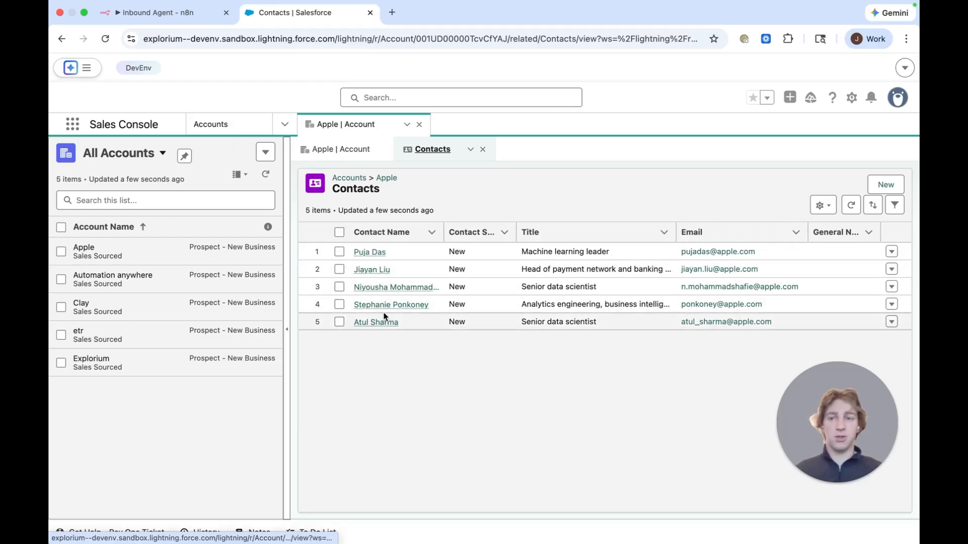
# - Return to the Inbound Agent workflow in n8n, close the Create a contact node and fit the whole workflow in view
pyautogui.click(155, 16)
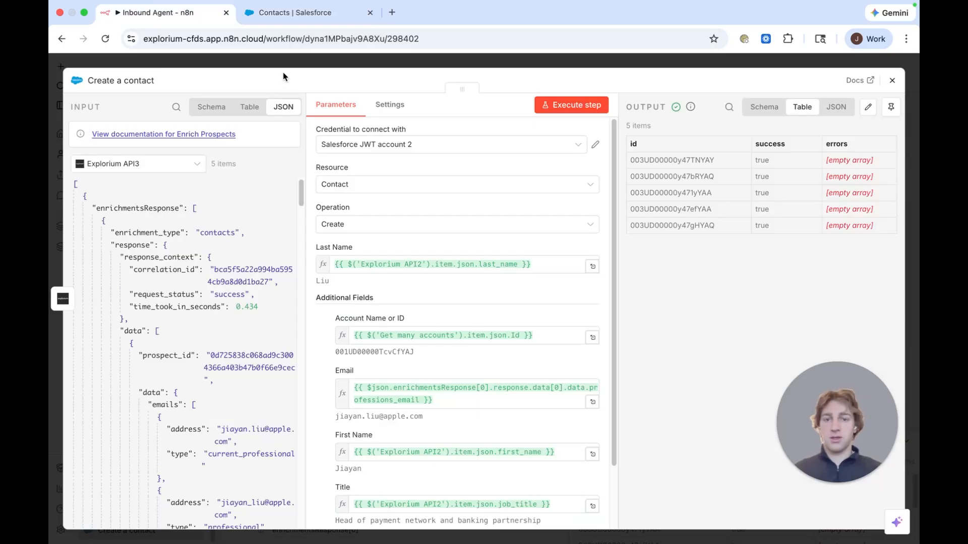
pyautogui.click(298, 64)
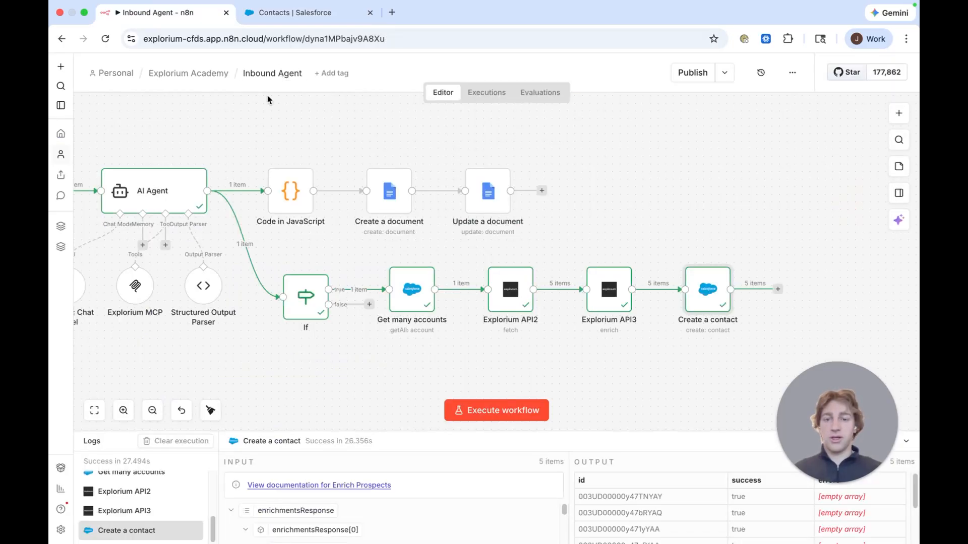
pyautogui.click(94, 410)
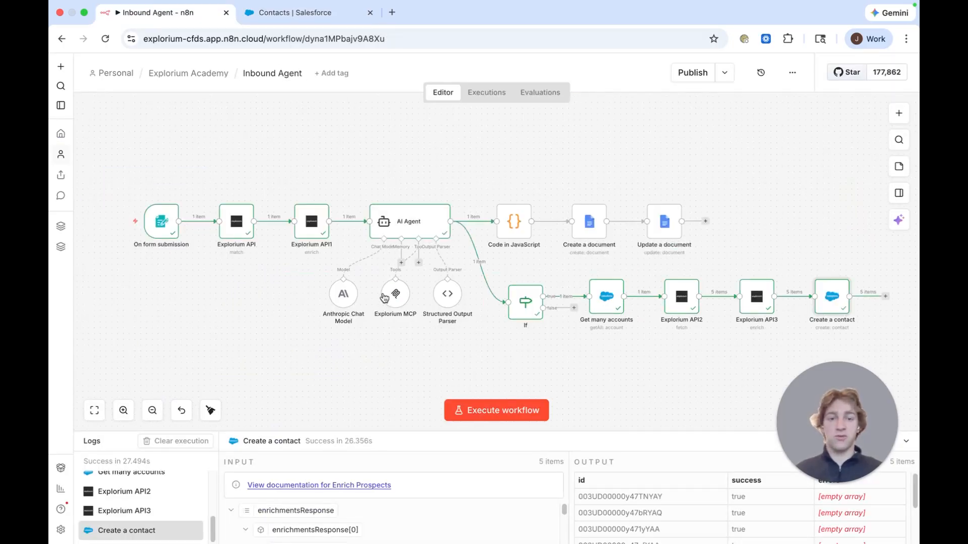